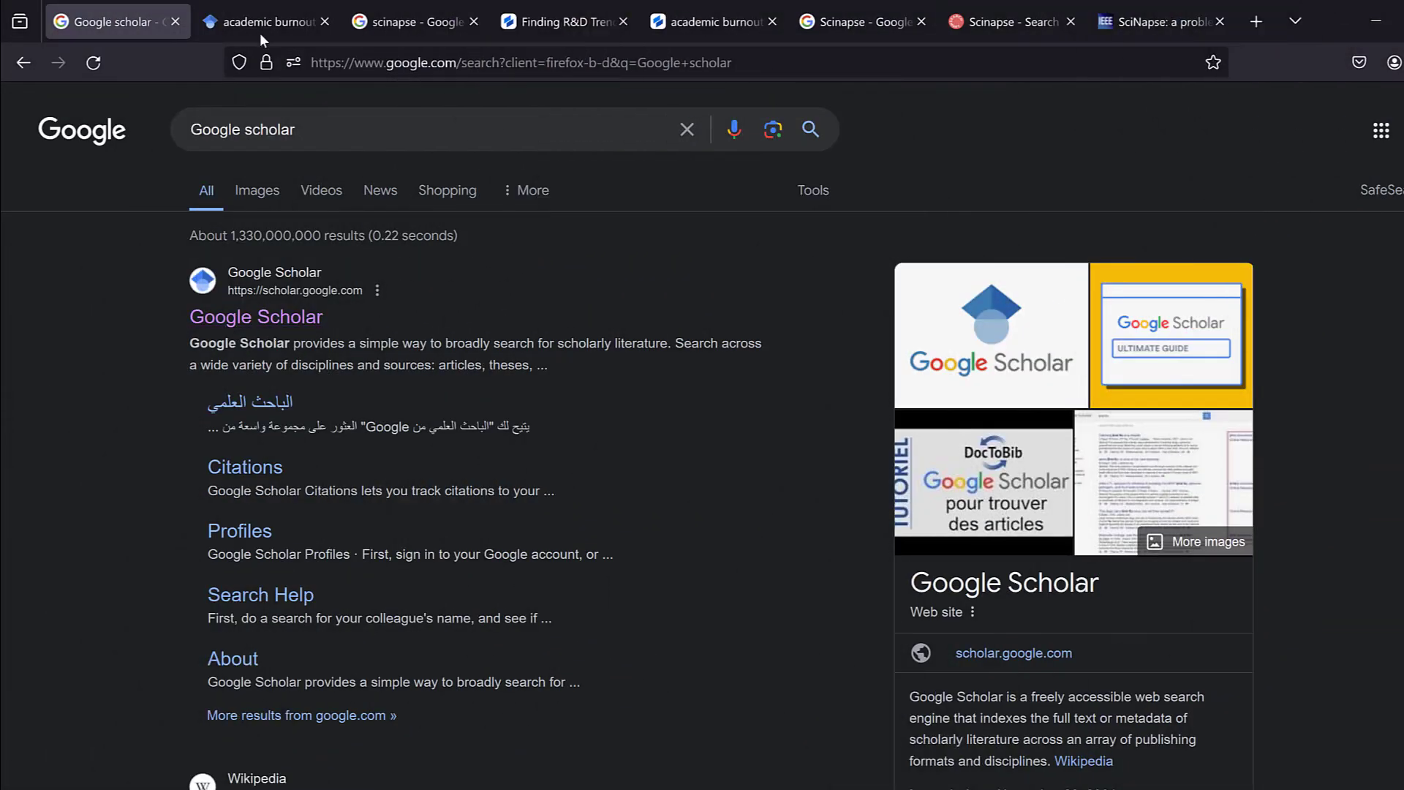
Bring up the Google Scholar 'academic burnout' results and scroll down to the page list.
left_click(256, 21)
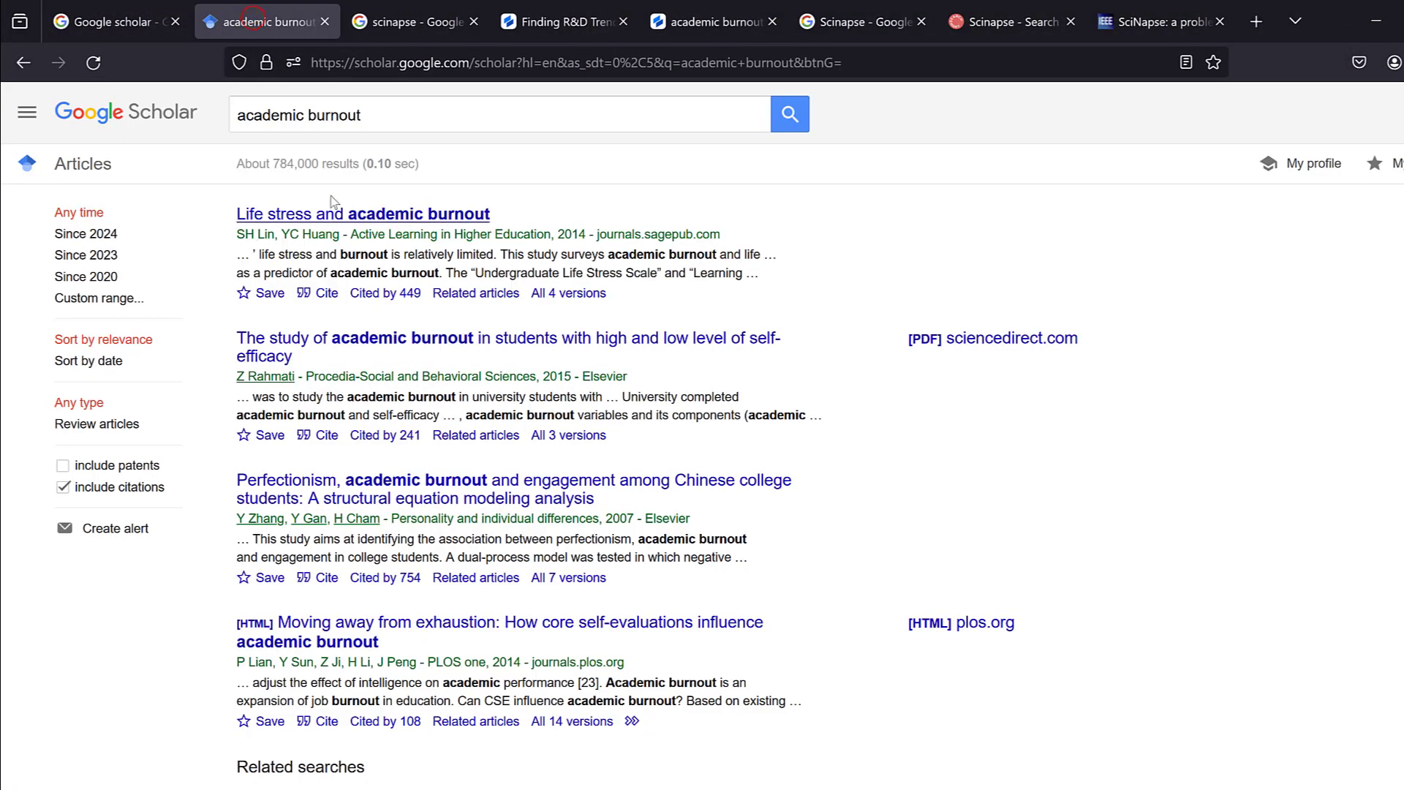
scroll(393, 466, "down", 1)
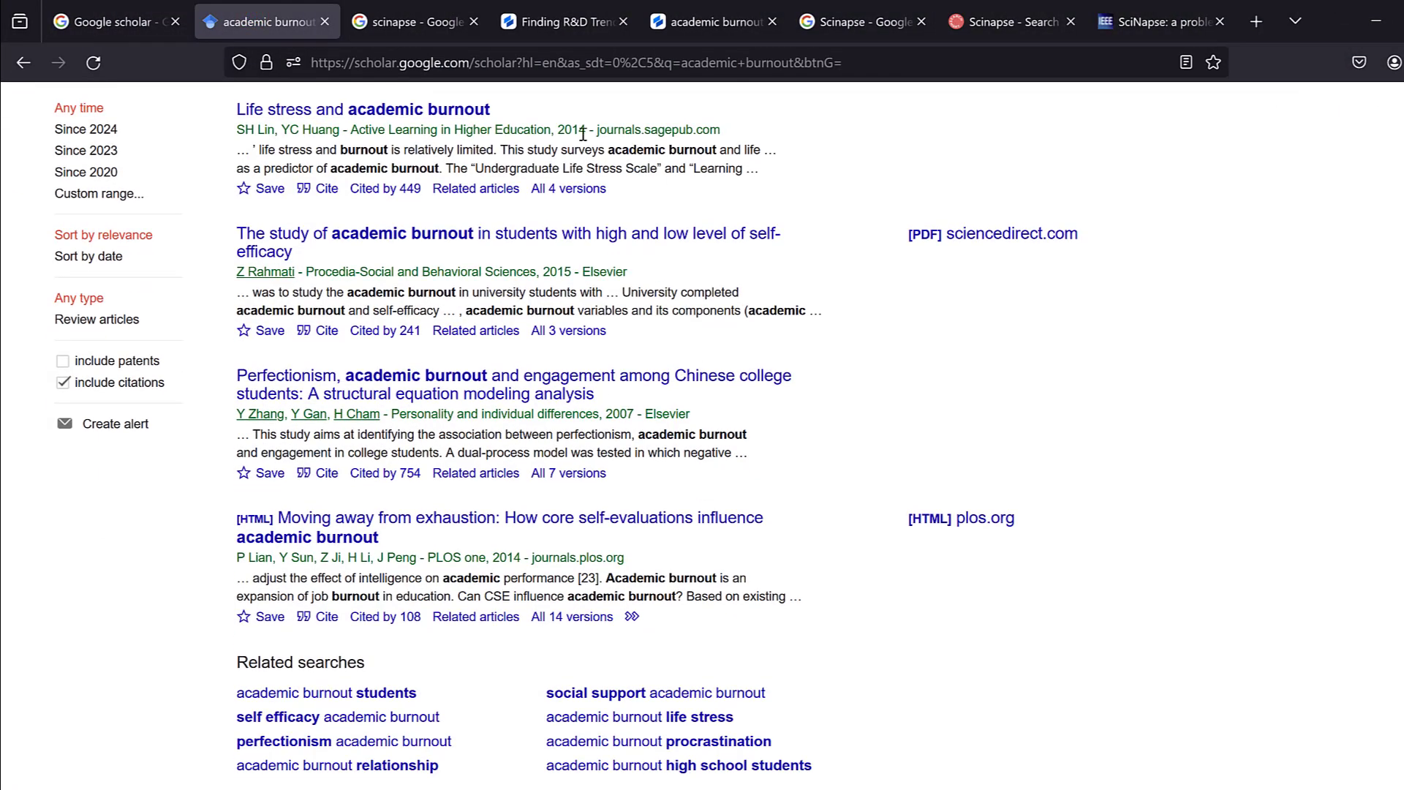
scroll(881, 512, "down", 9)
scroll(881, 512, "down", 4)
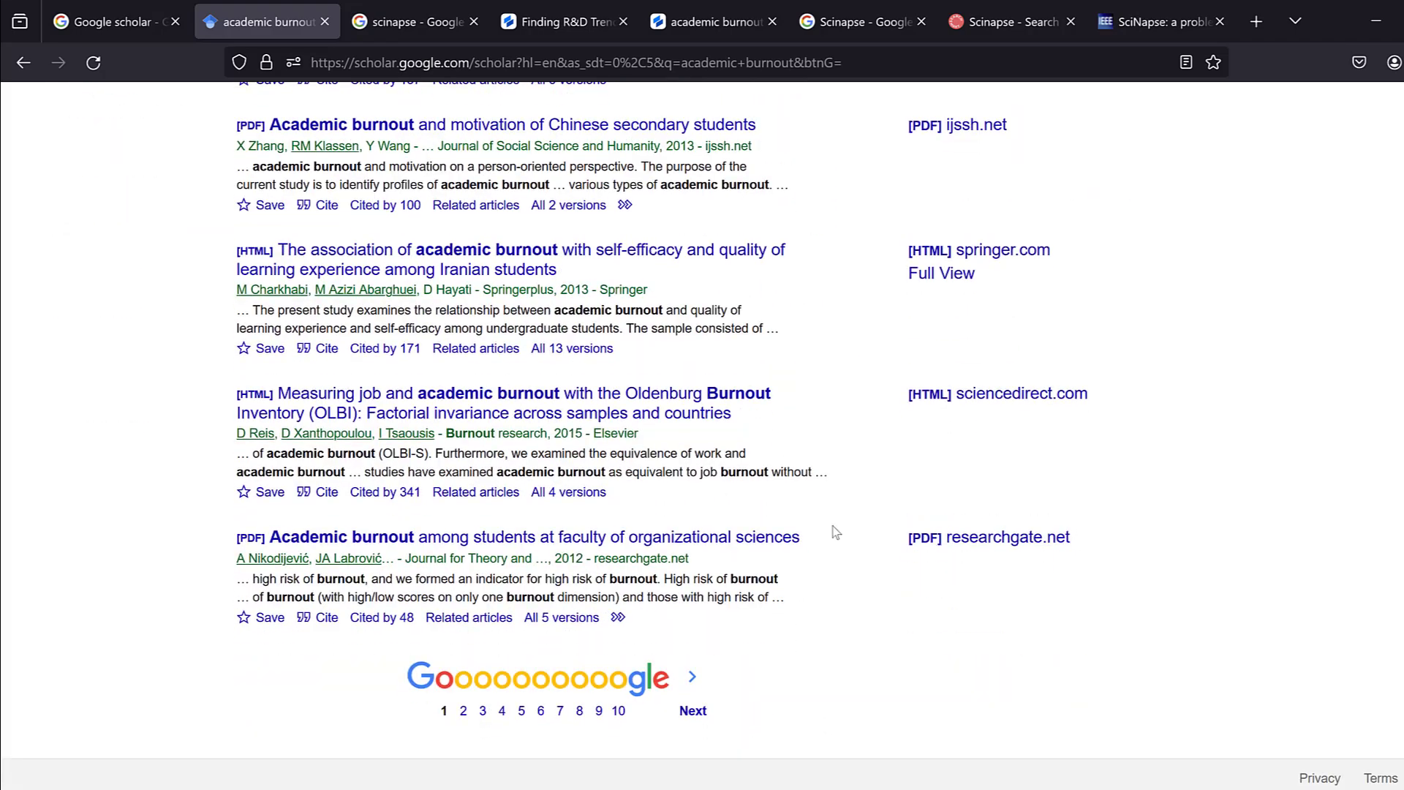
scroll(637, 495, "up", 13)
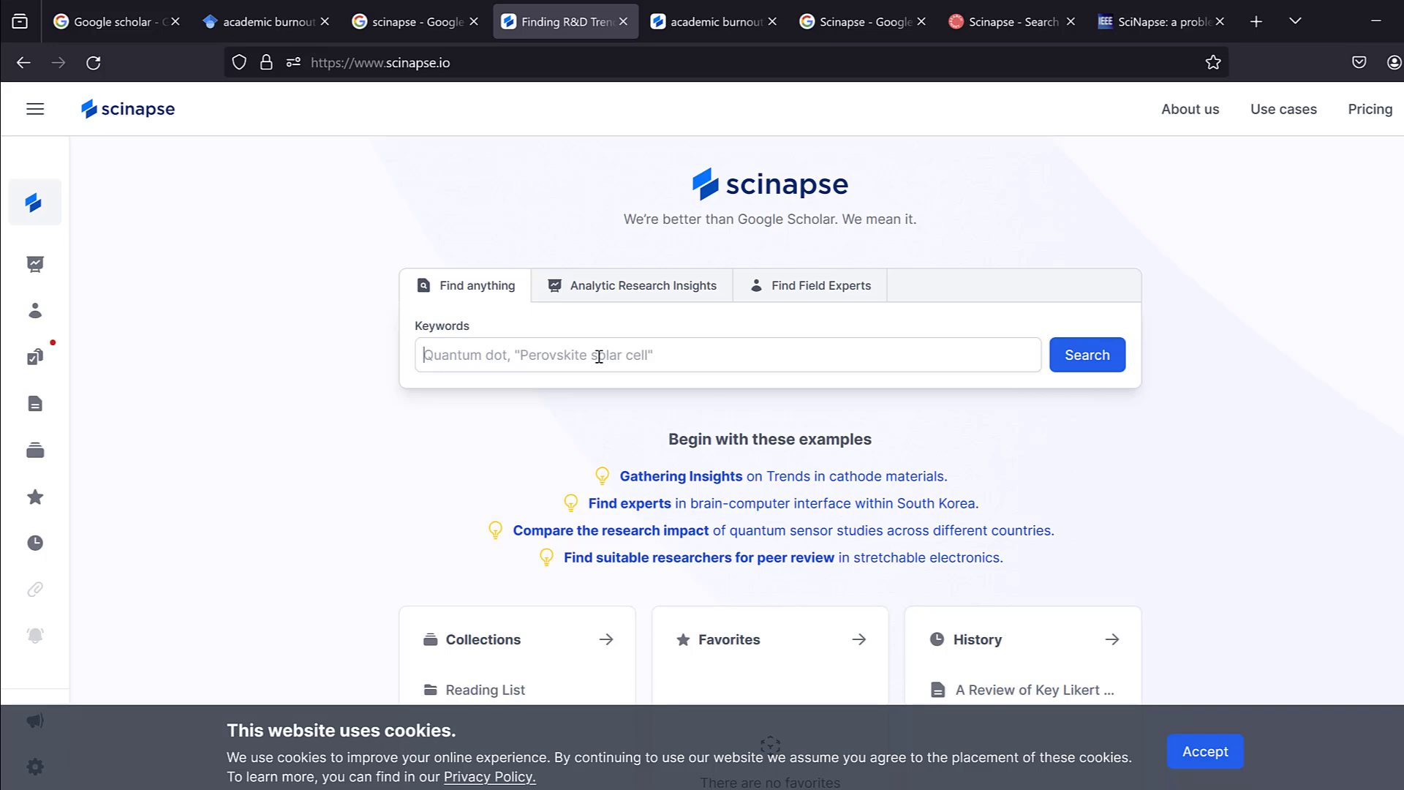
Show Scinapse's 'academic burnout' results and scroll past the publication chart, field pie and top papers.
left_click(696, 21)
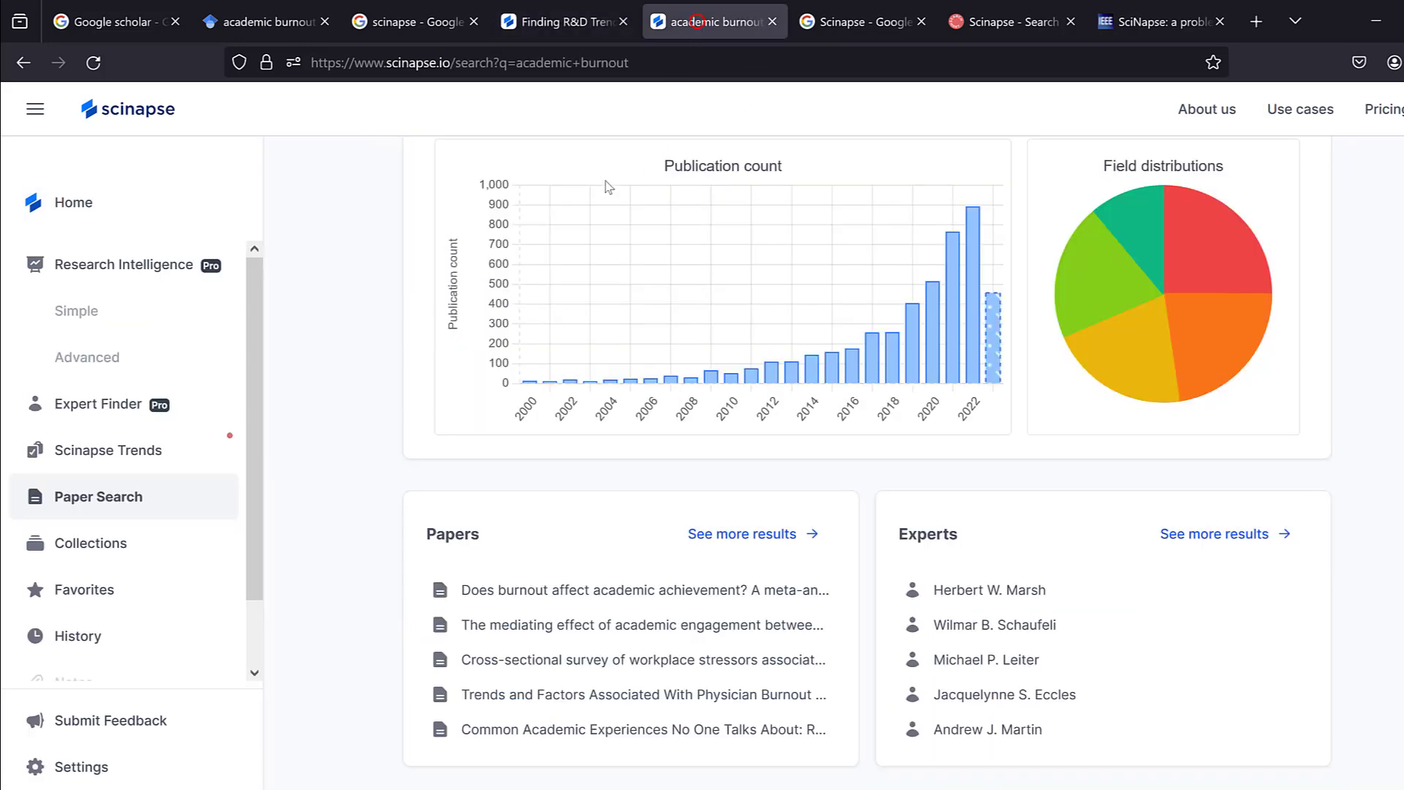
scroll(601, 269, "up", 4)
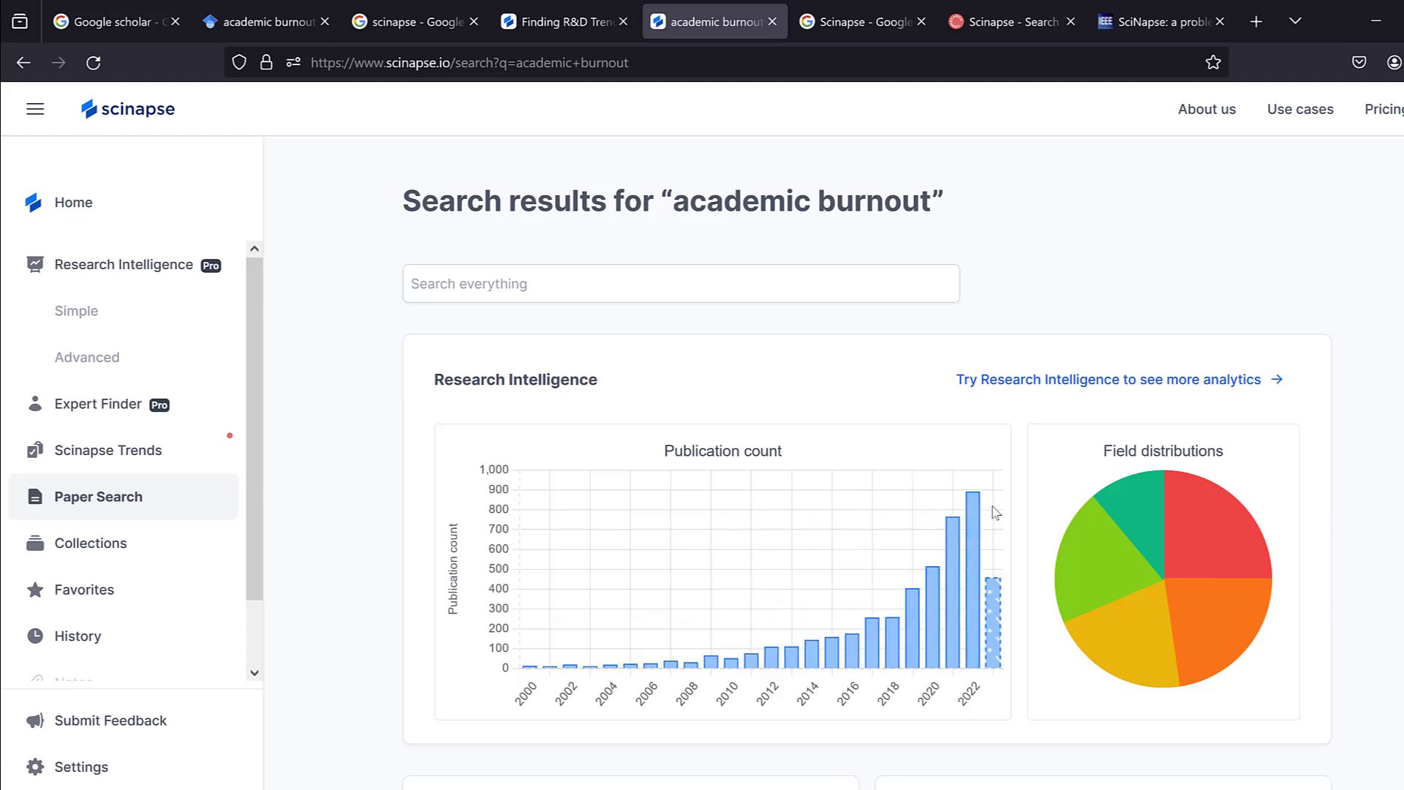
scroll(906, 629, "down", 2)
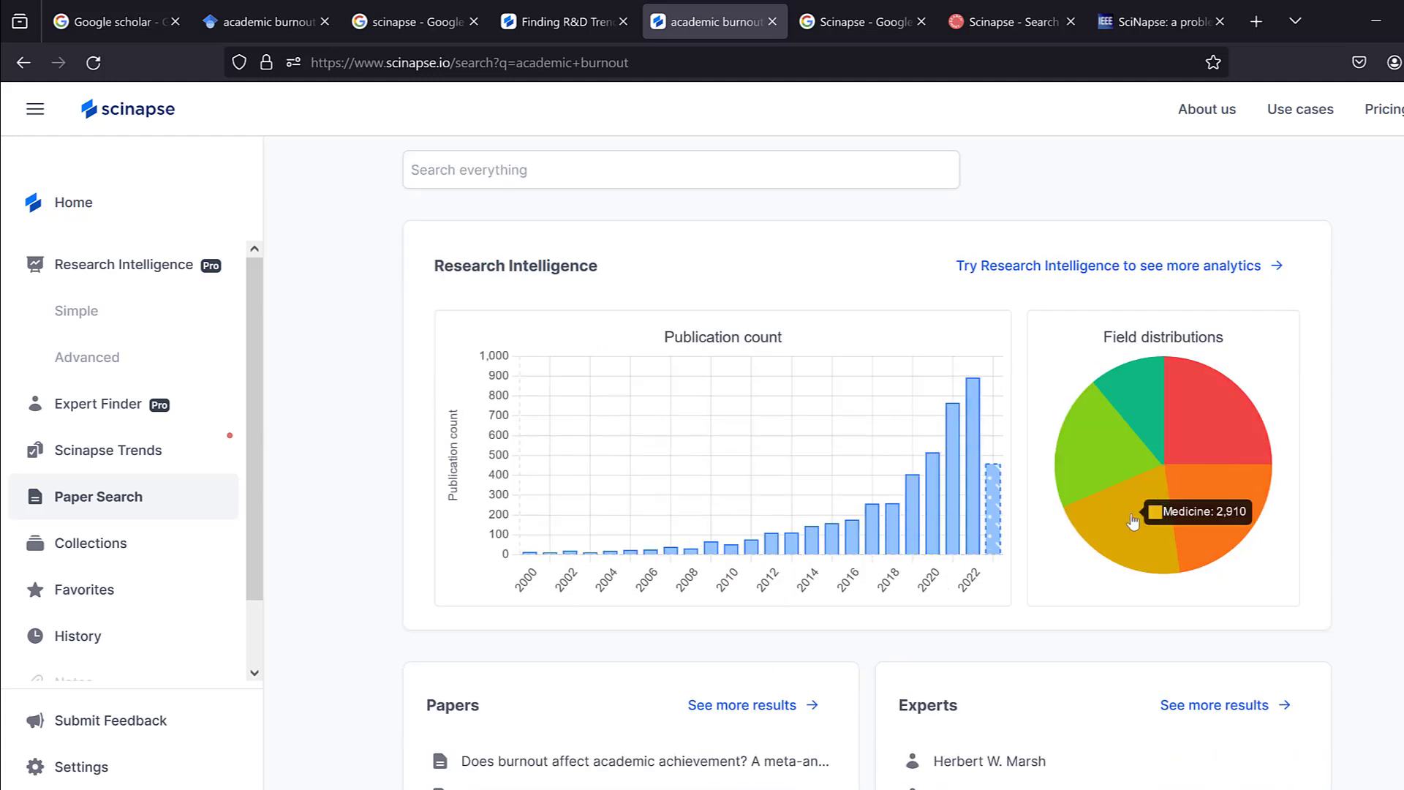
scroll(1132, 524, "down", 2)
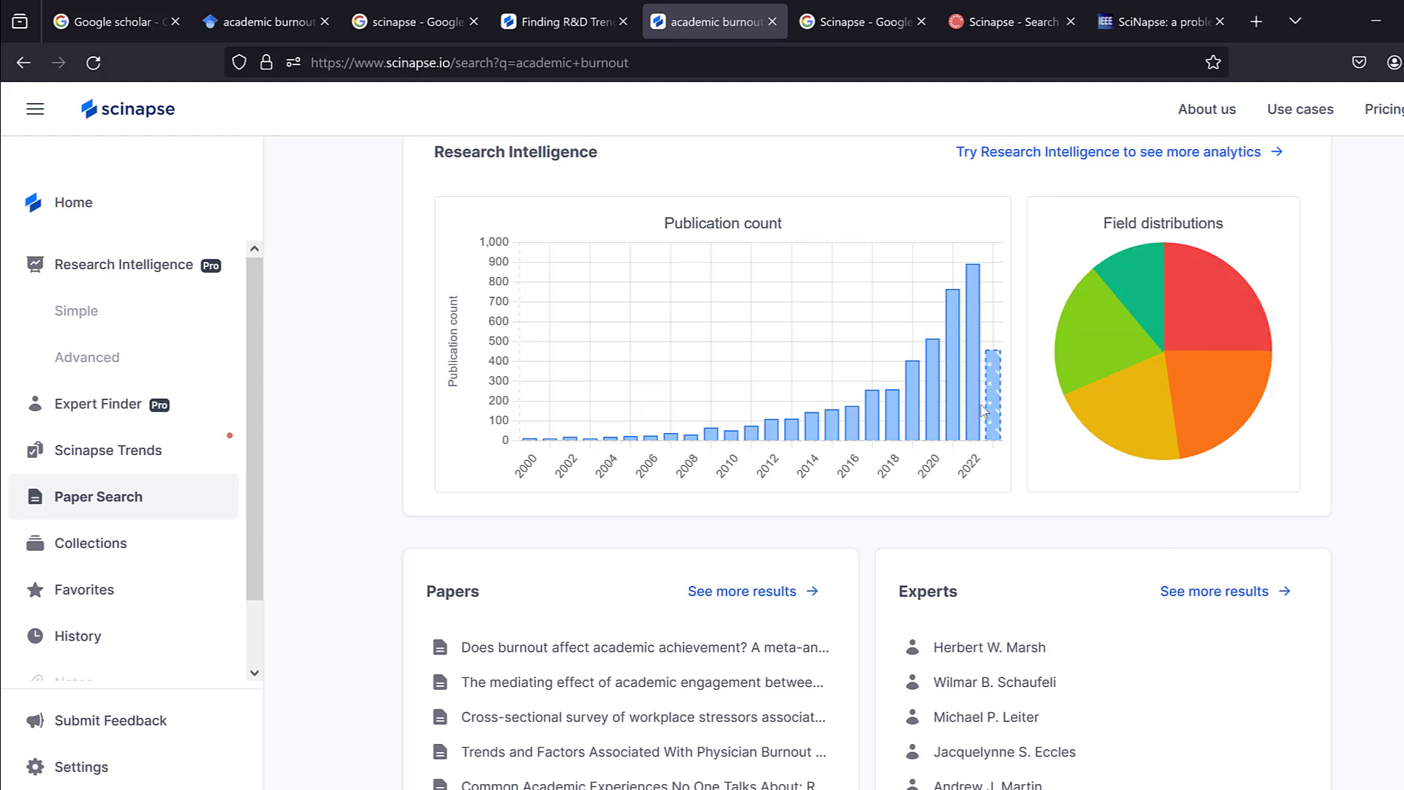
scroll(760, 325, "down", 1)
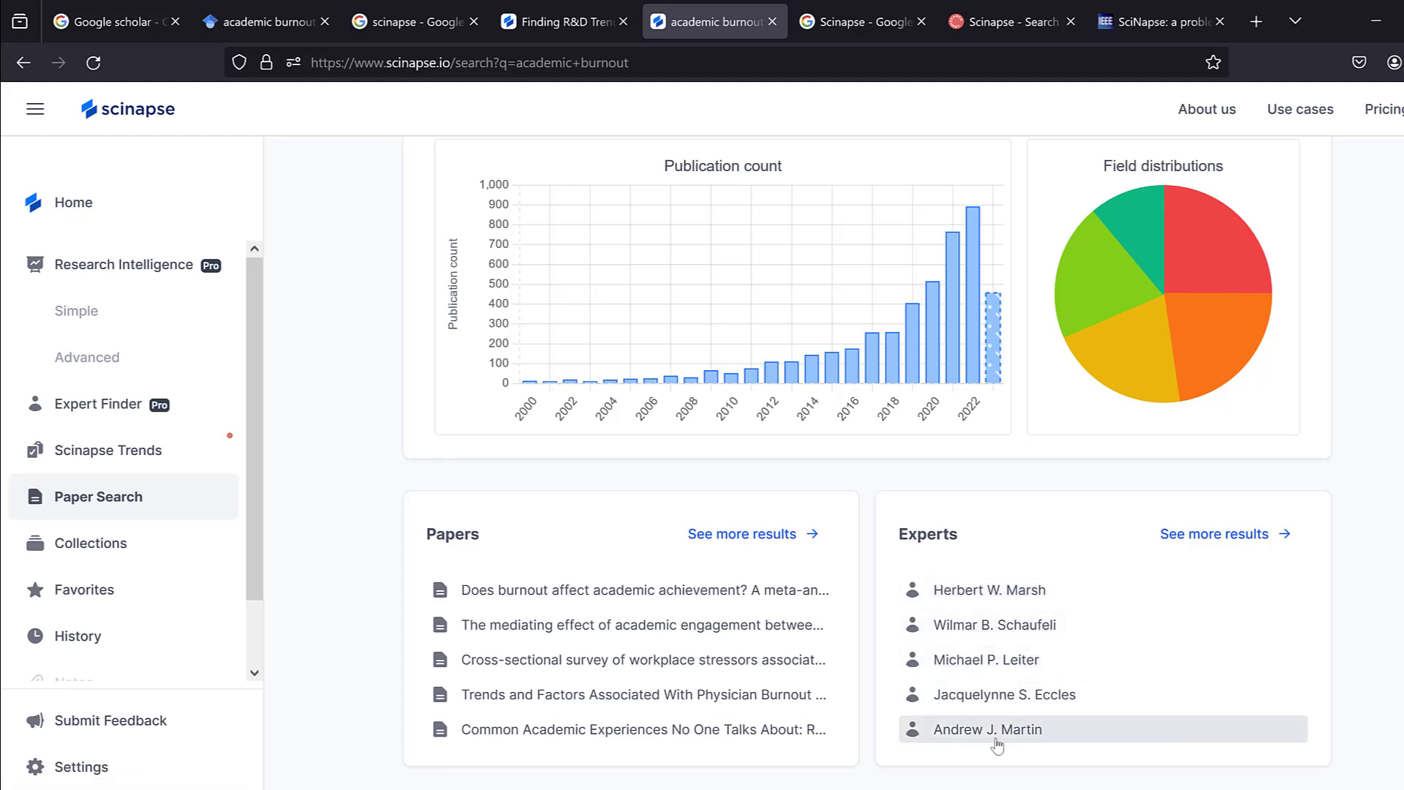
Open the Papers and Experts 'See more results' links each in a new background tab.
right_click(750, 542)
left_click(819, 237)
right_click(1195, 534)
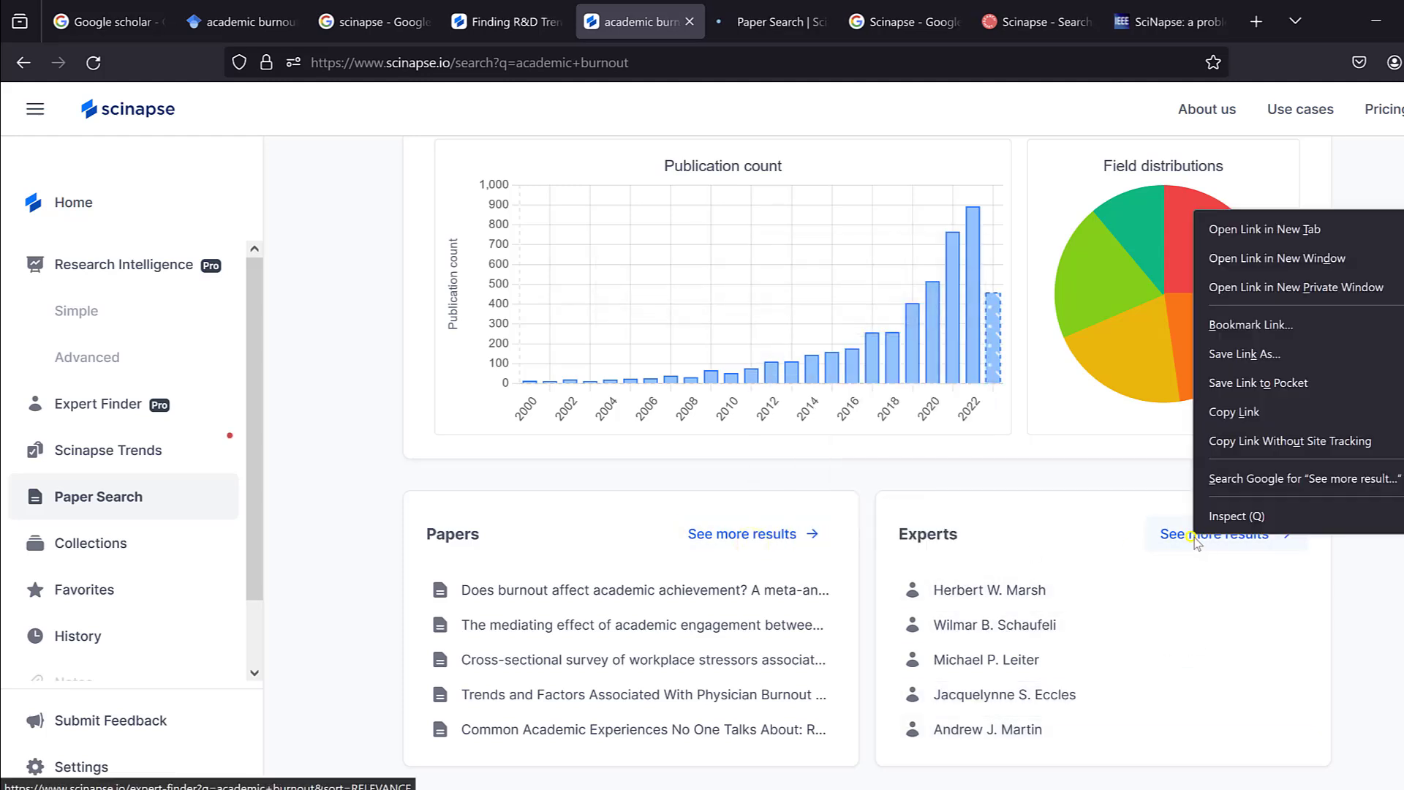
left_click(1248, 235)
scroll(110, 505, "down", 1)
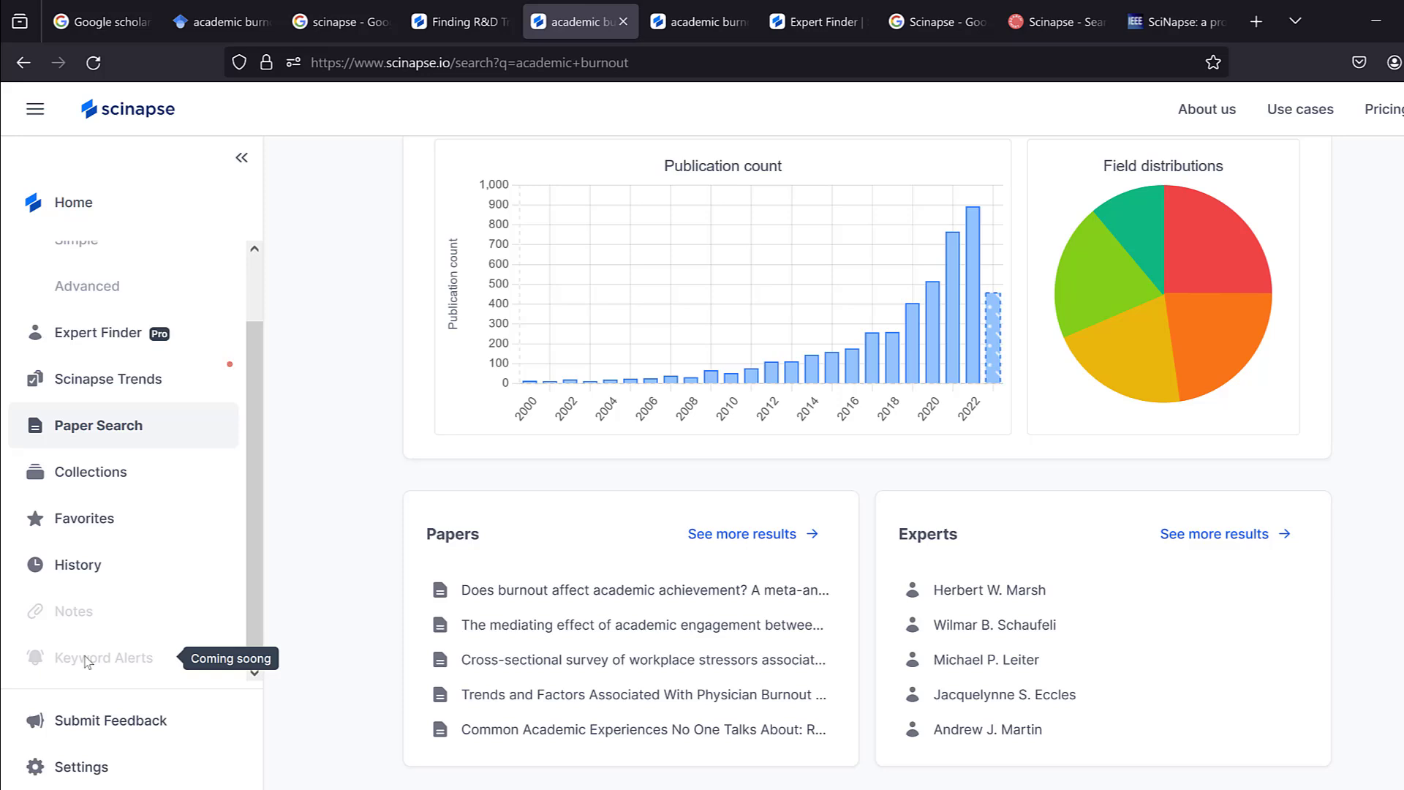
Go to Settings and review it from the Free plan down to the Danger zone and back.
left_click(78, 768)
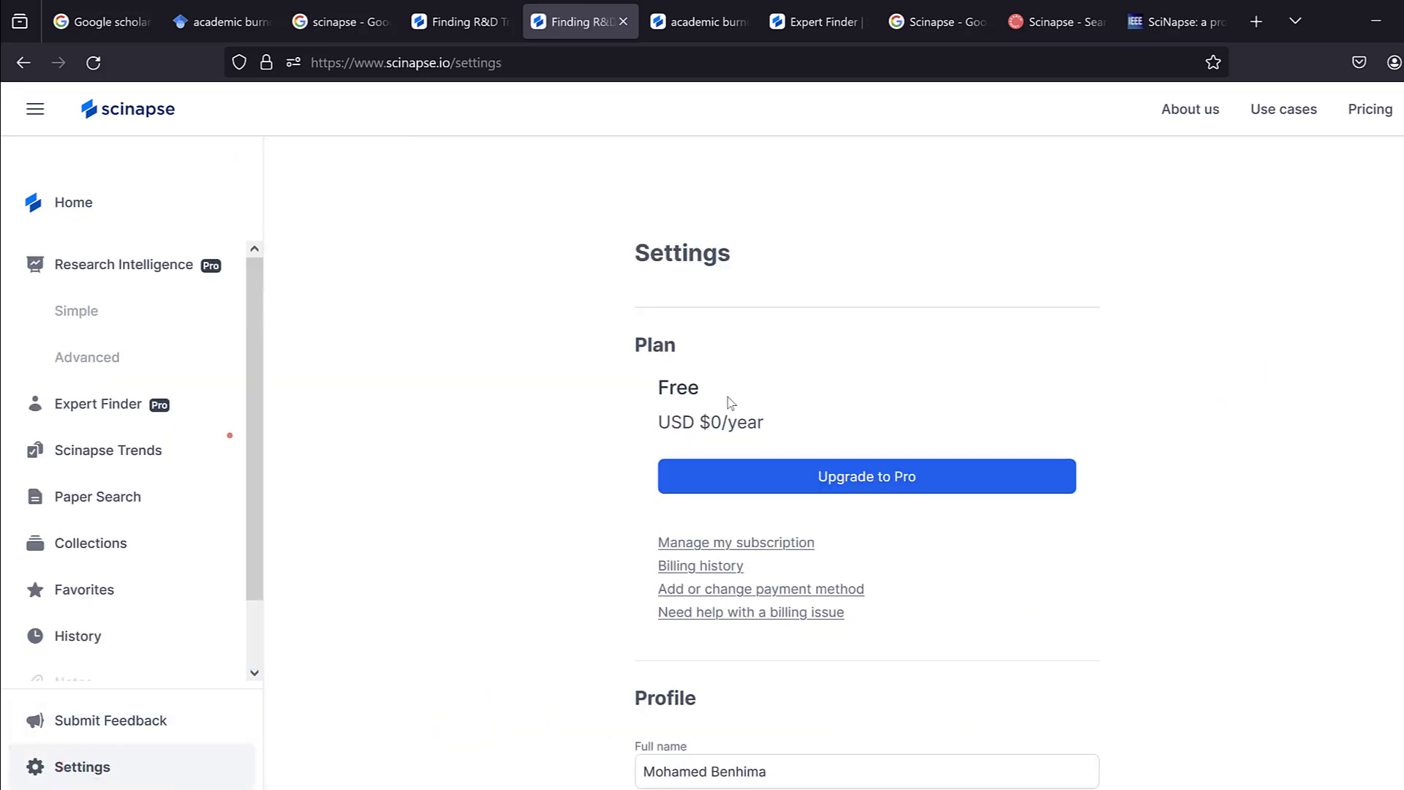
scroll(672, 304, "down", 2)
scroll(720, 209, "down", 3)
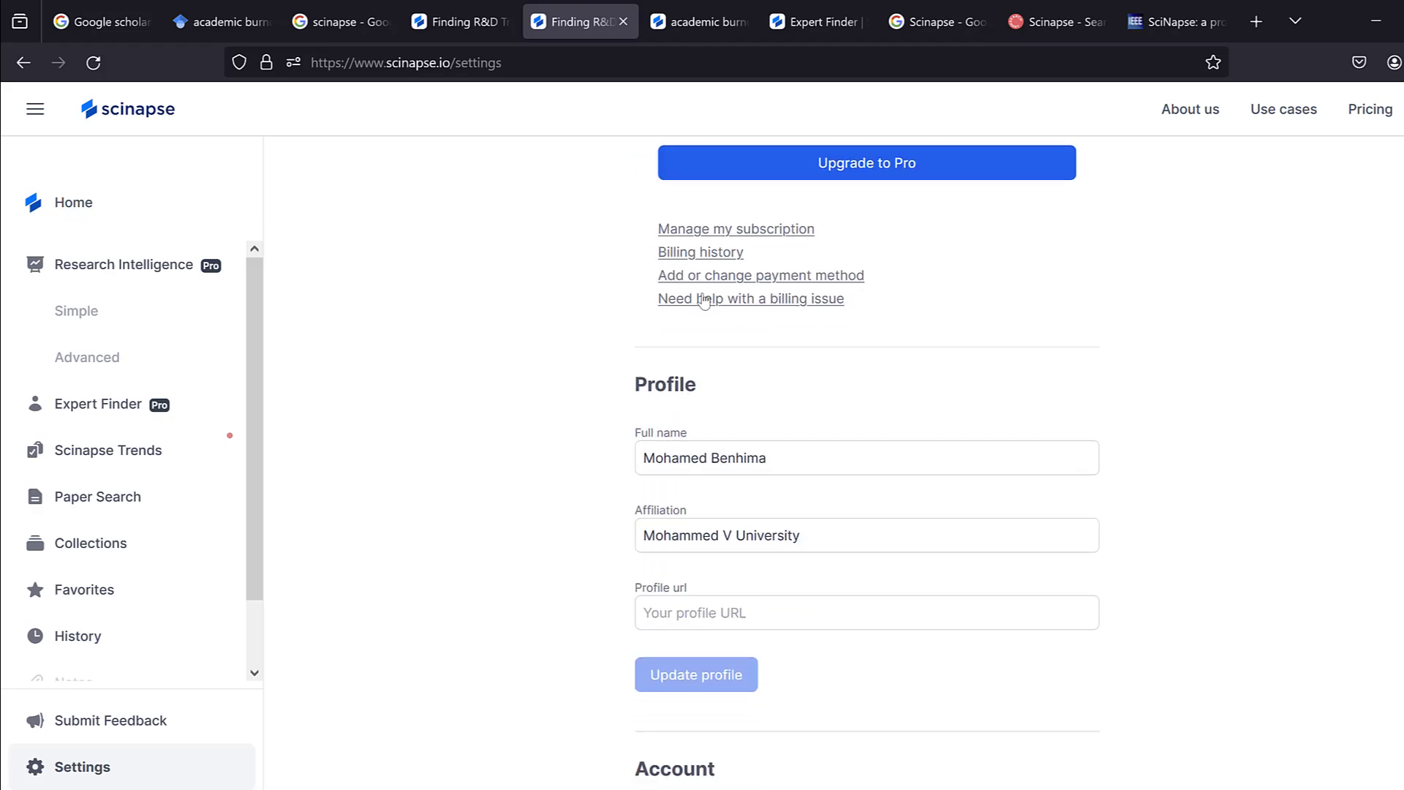
scroll(707, 437, "down", 7)
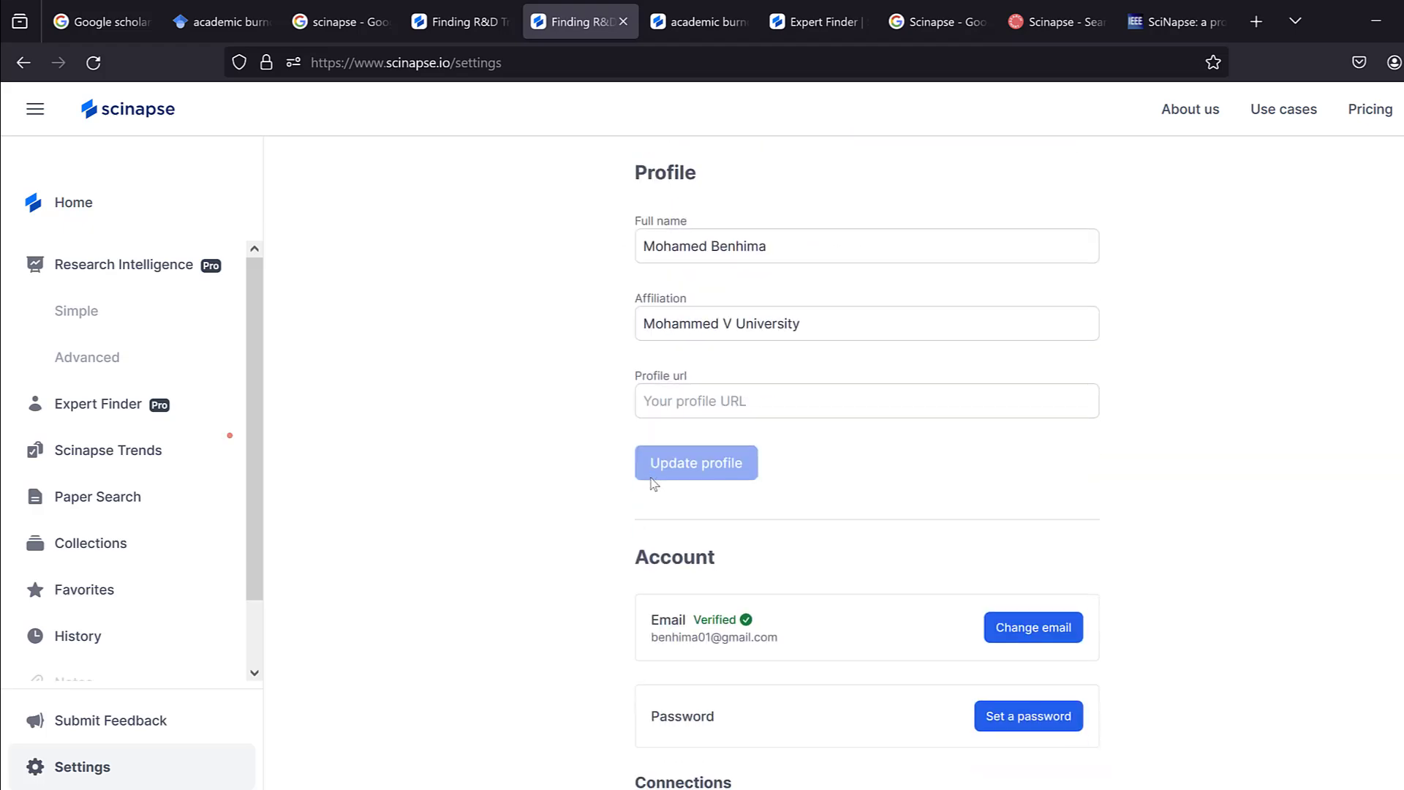
scroll(817, 521, "down", 3)
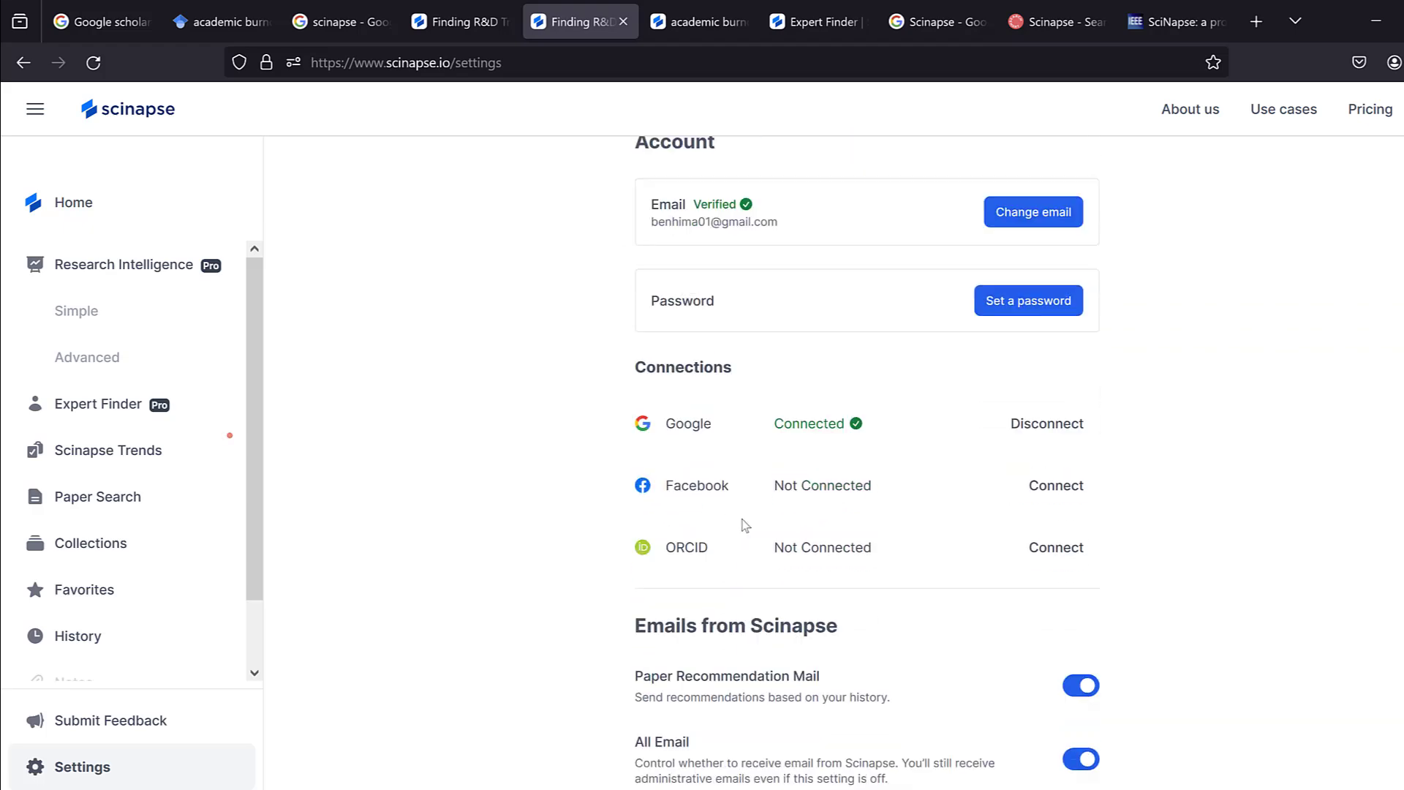
scroll(770, 475, "down", 6)
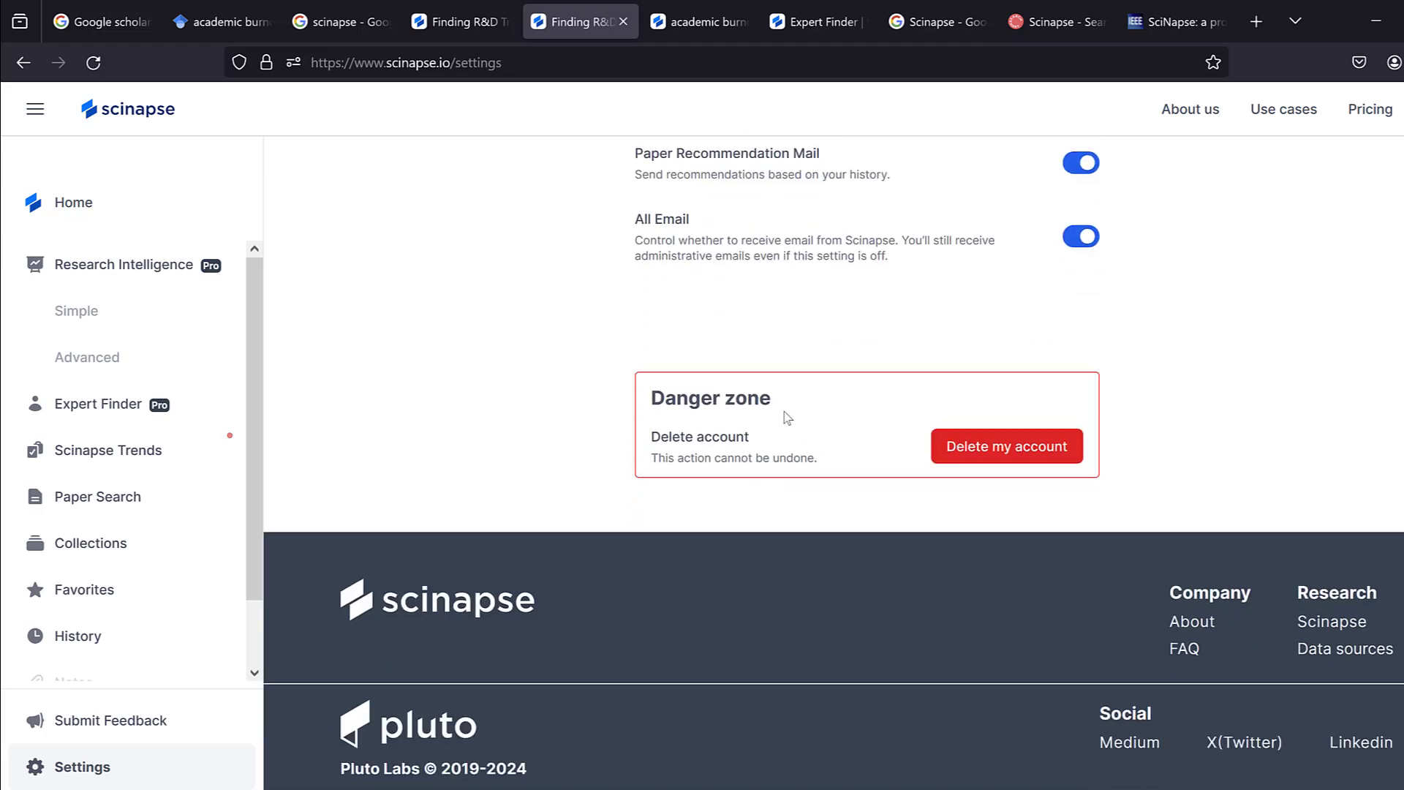
scroll(786, 418, "up", 15)
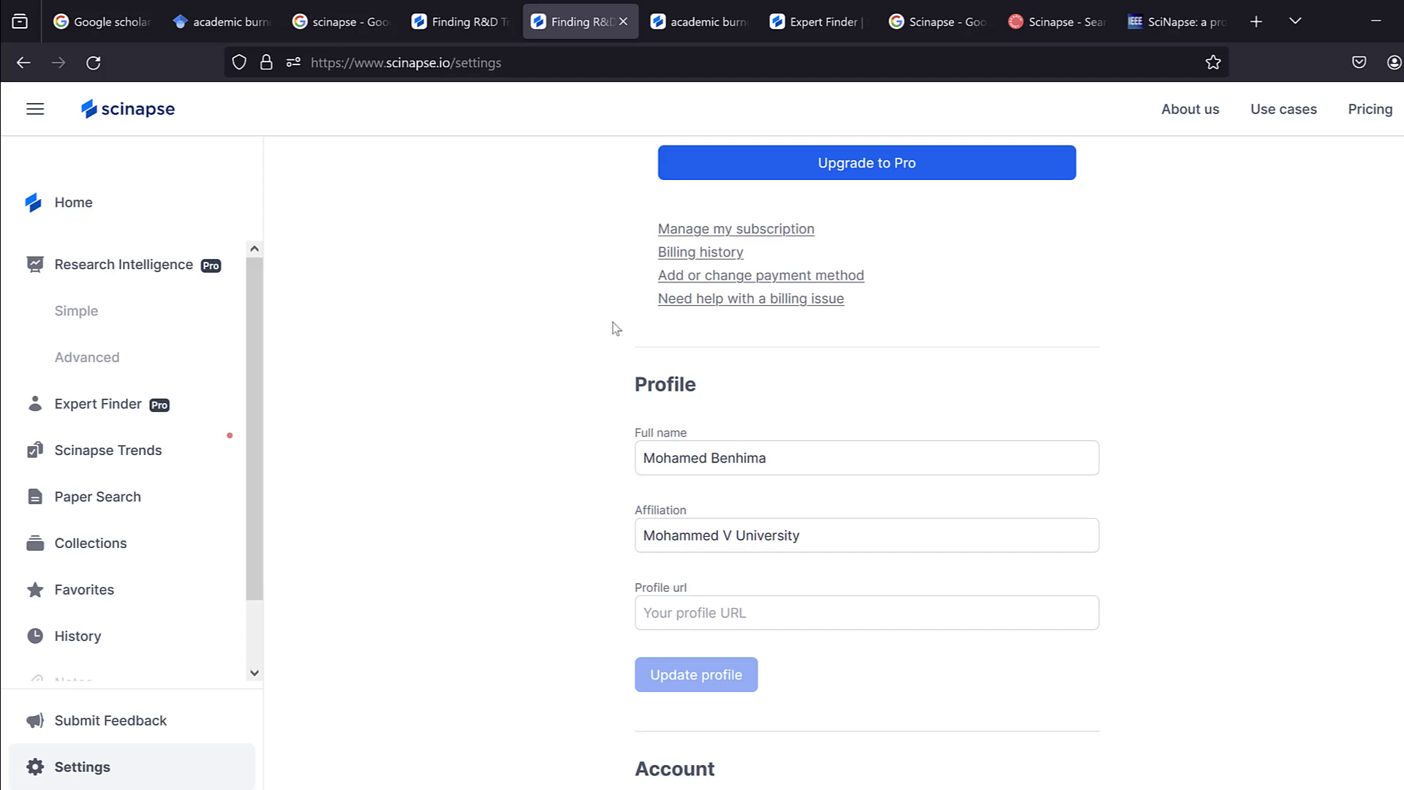
scroll(87, 424, "up", 3)
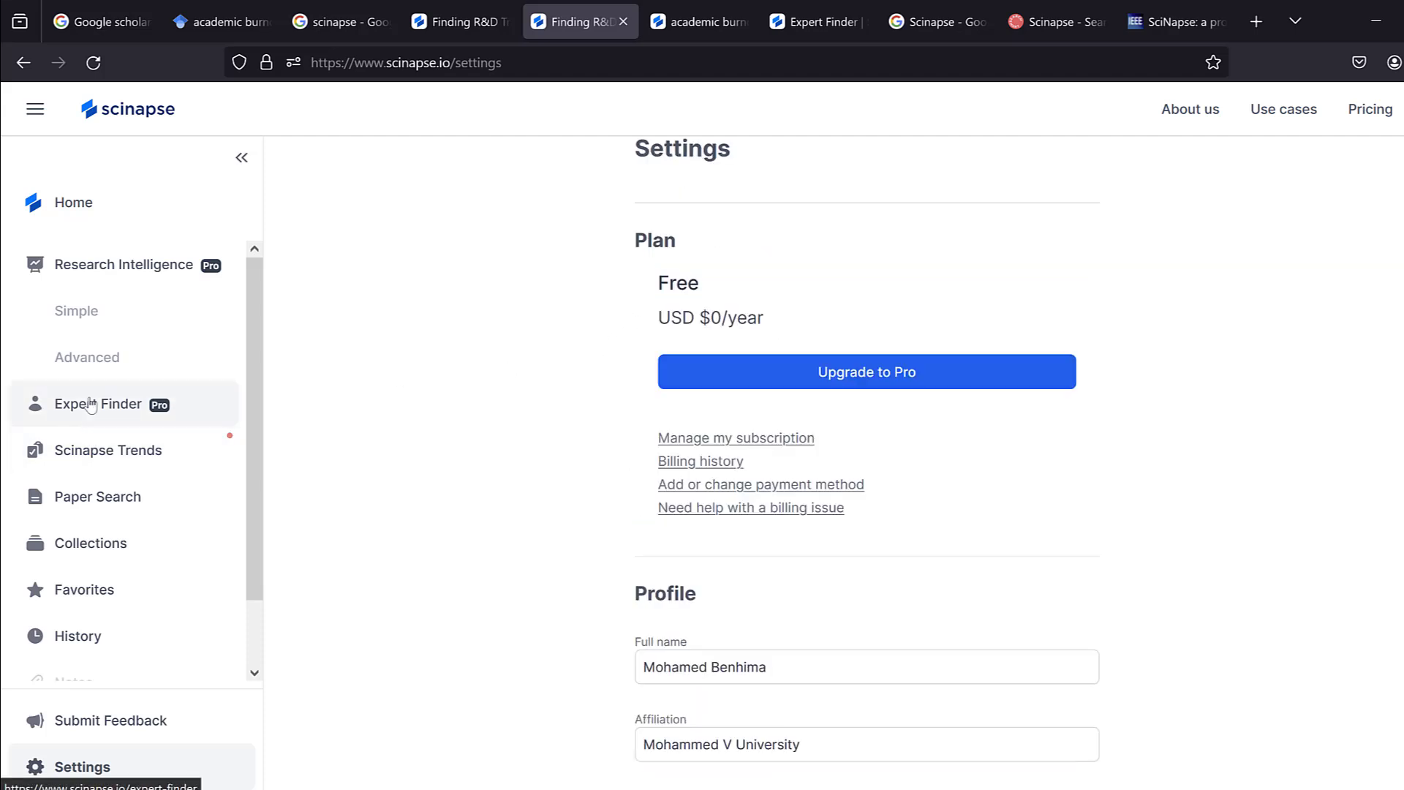
left_click(72, 474)
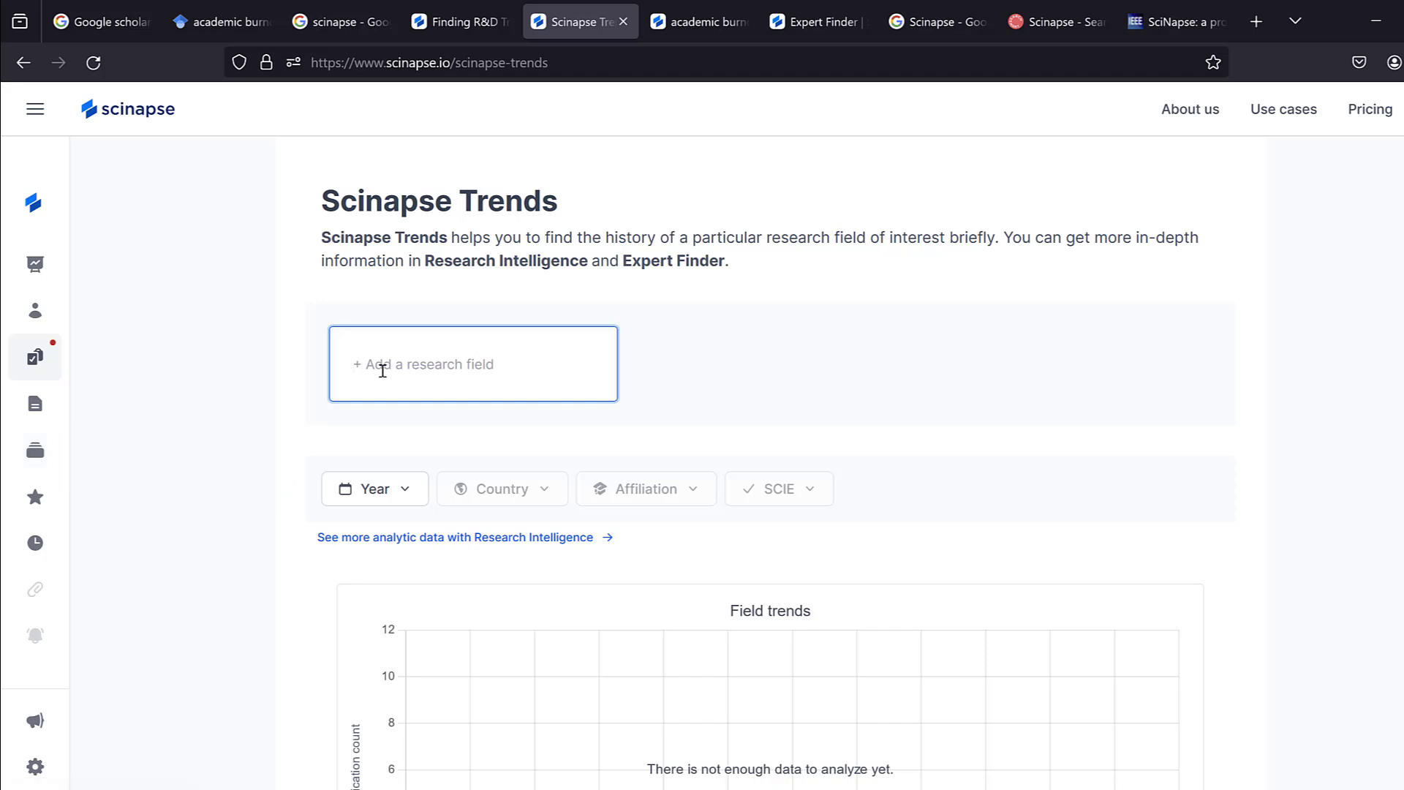
type("applied ")
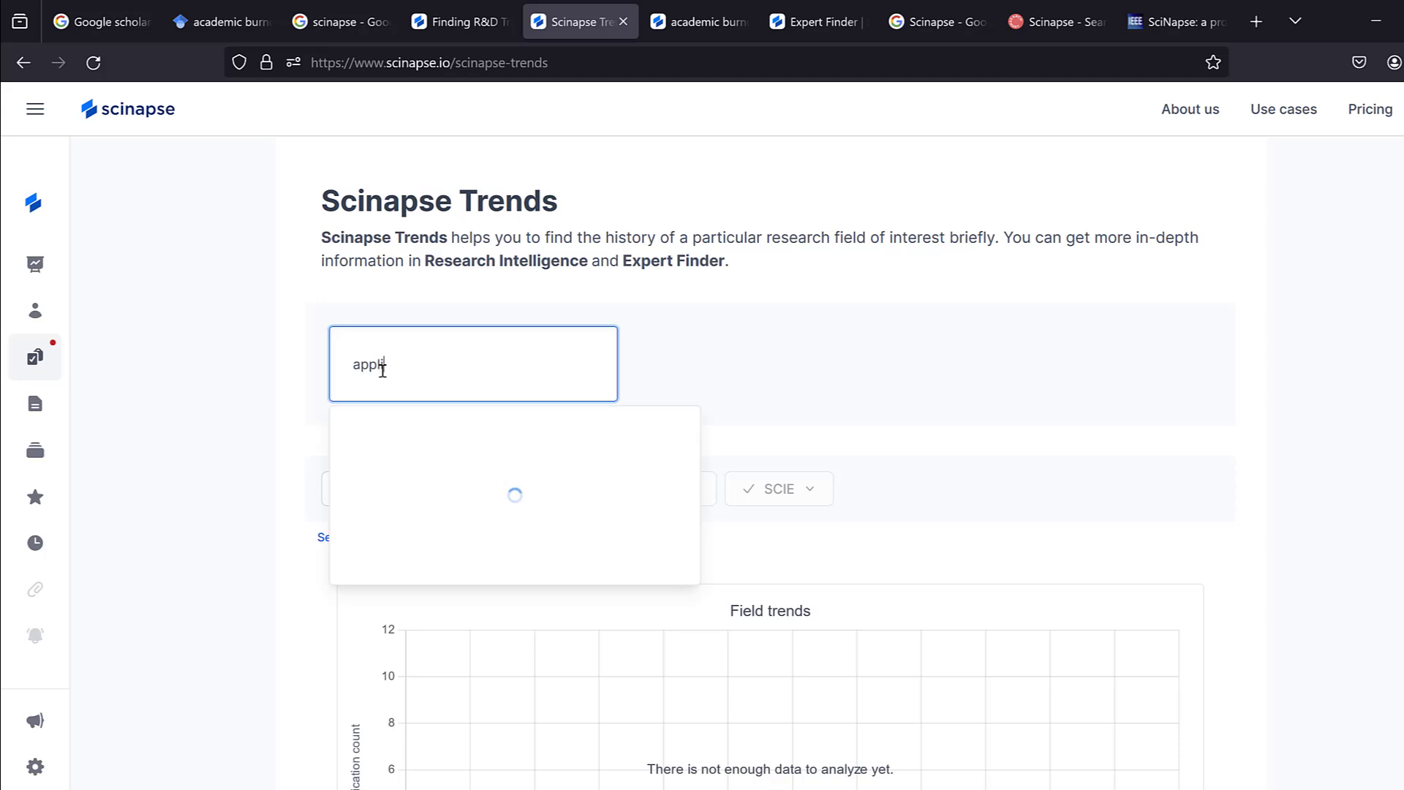
type("linguistics")
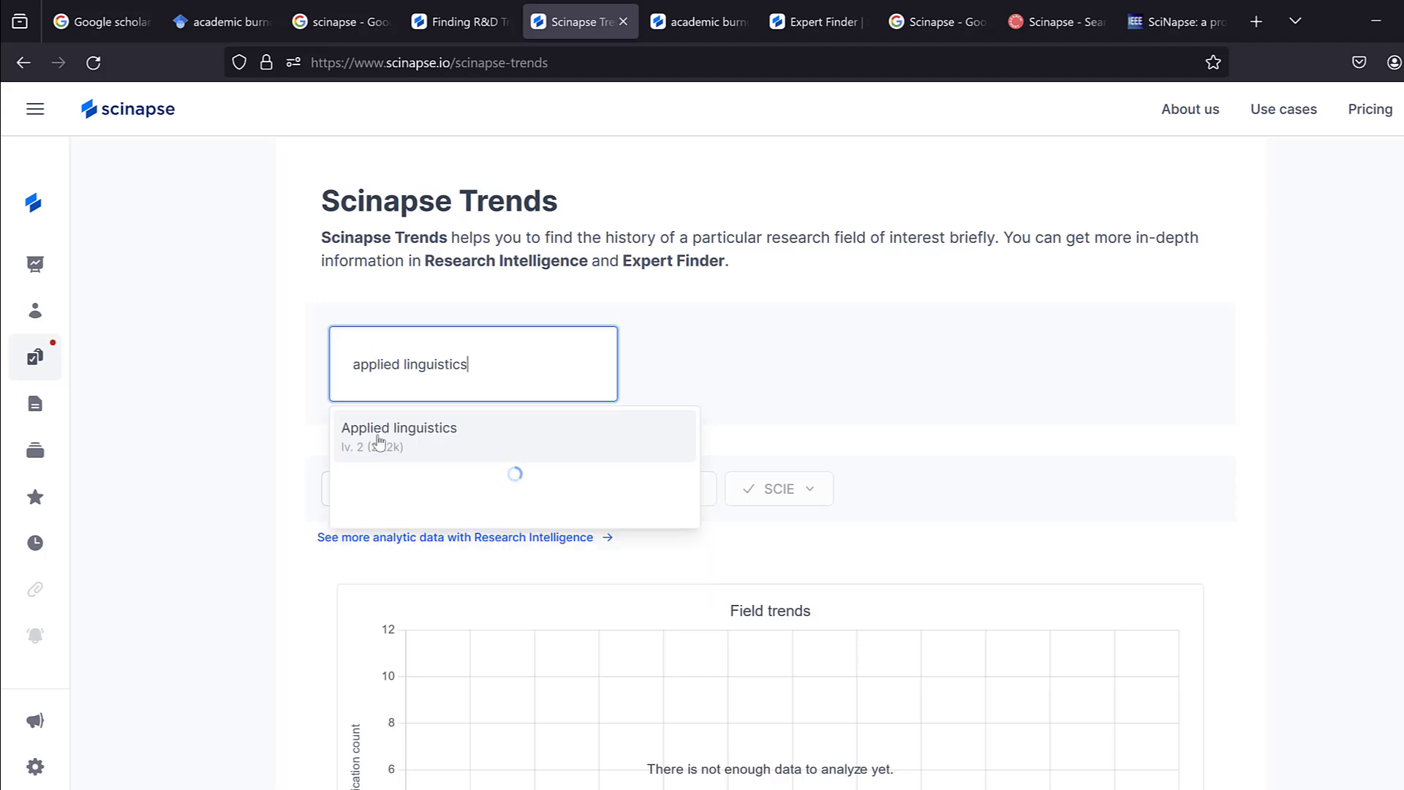
left_click(415, 432)
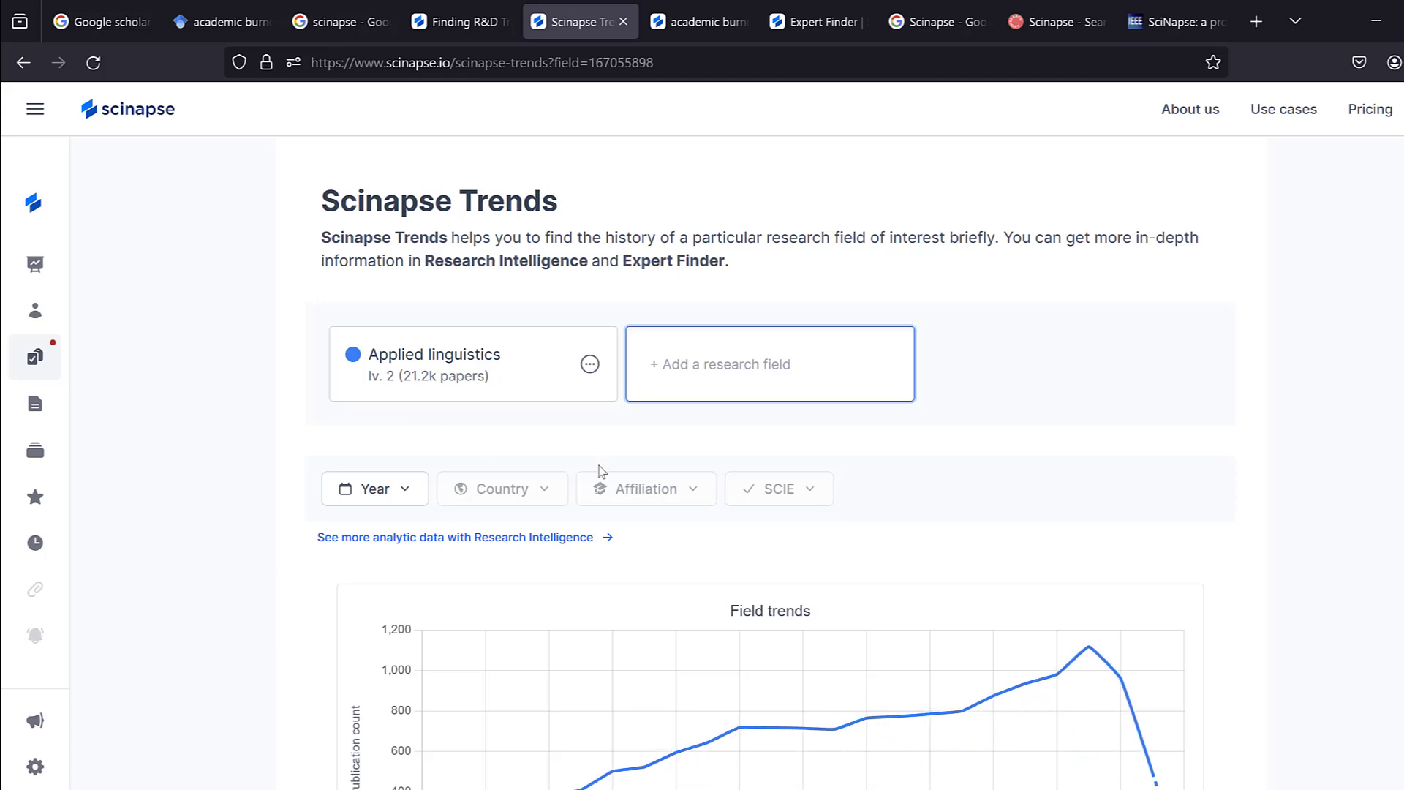
scroll(604, 472, "down", 2)
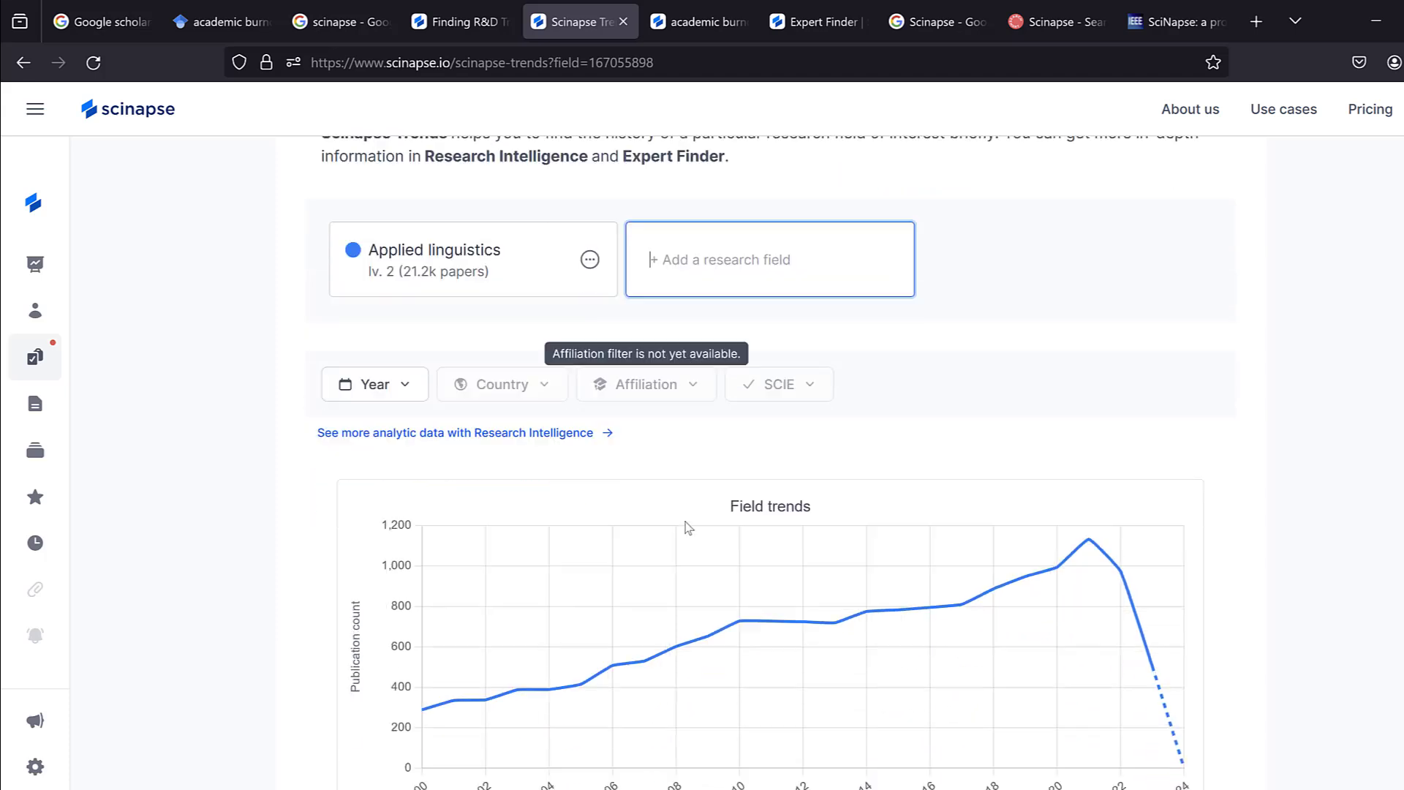
left_click(406, 386)
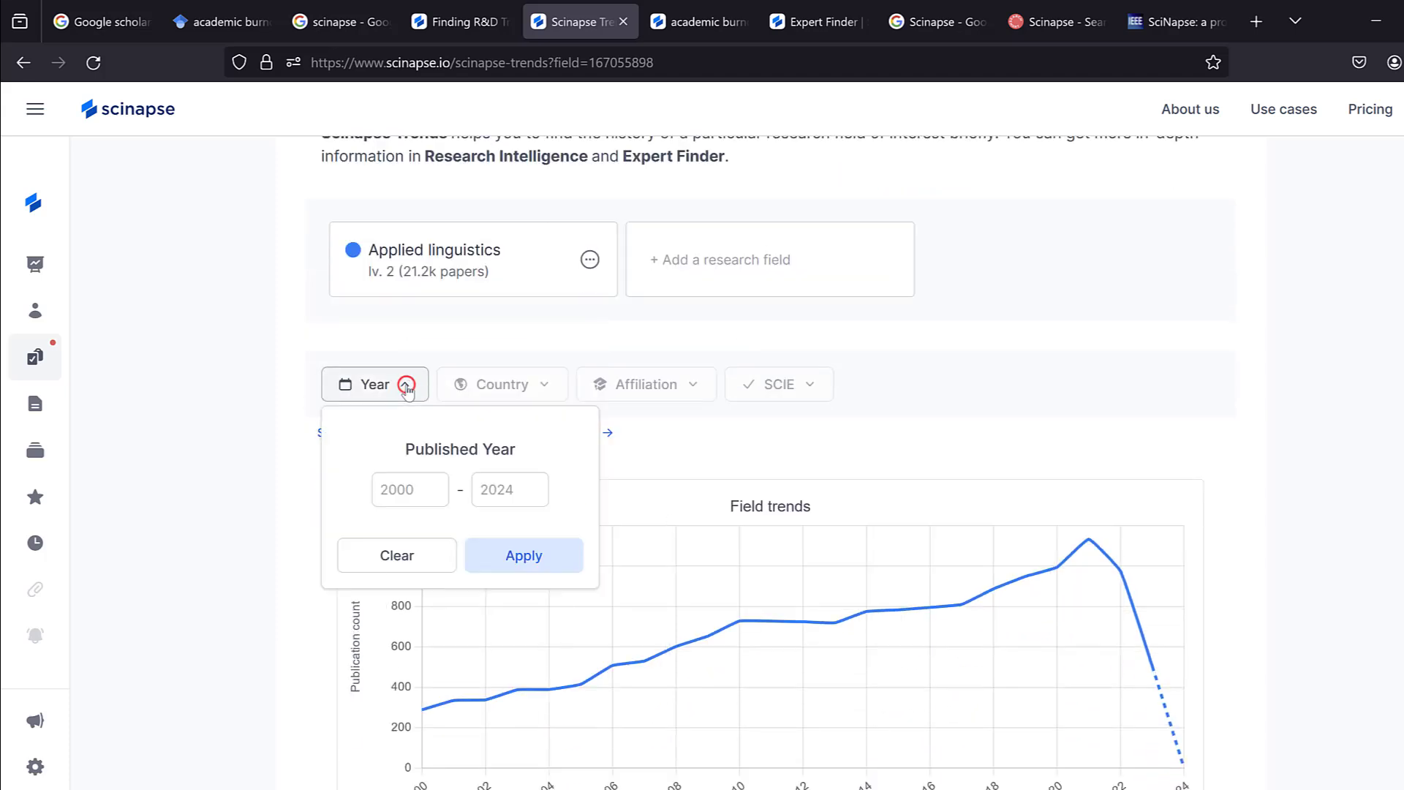
left_click(538, 390)
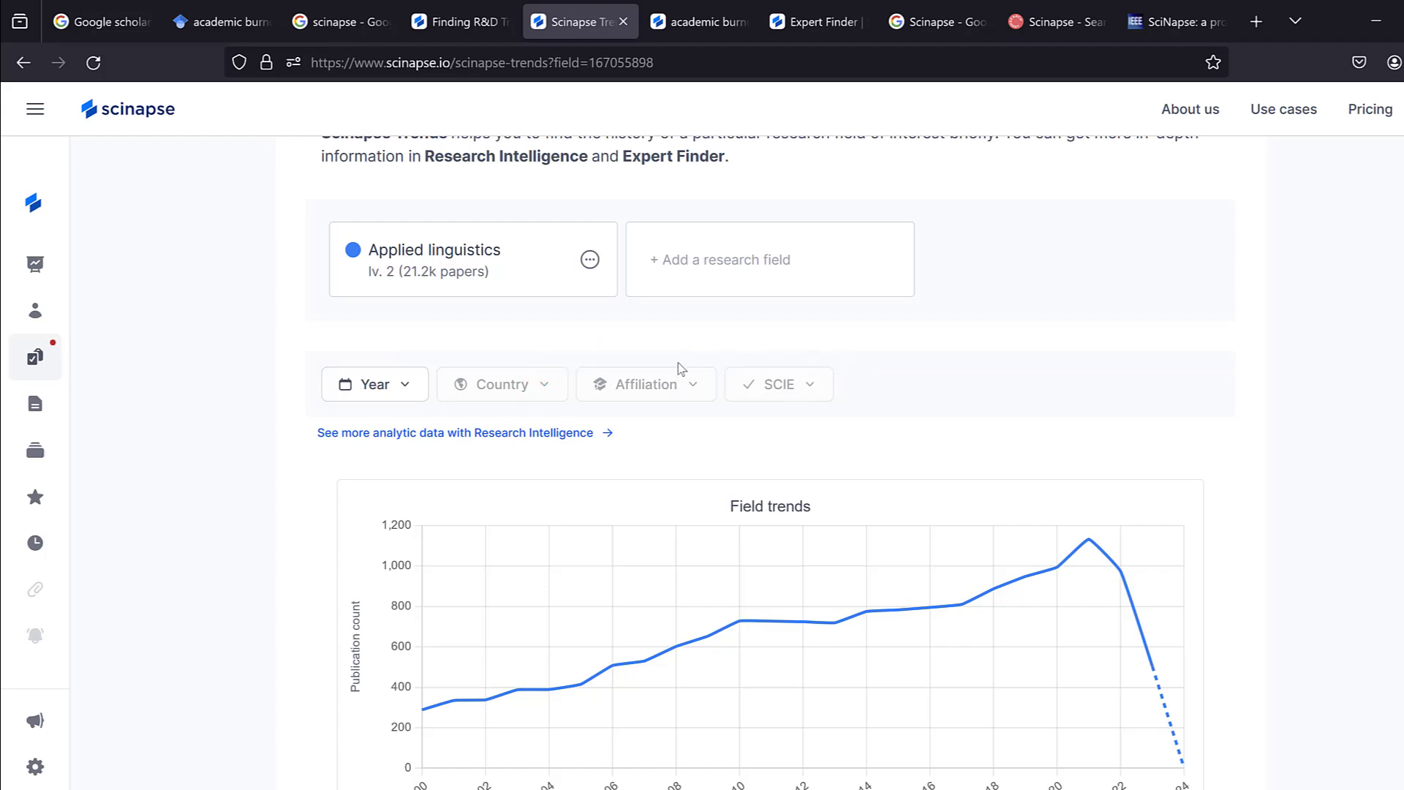
scroll(476, 392, "down", 4)
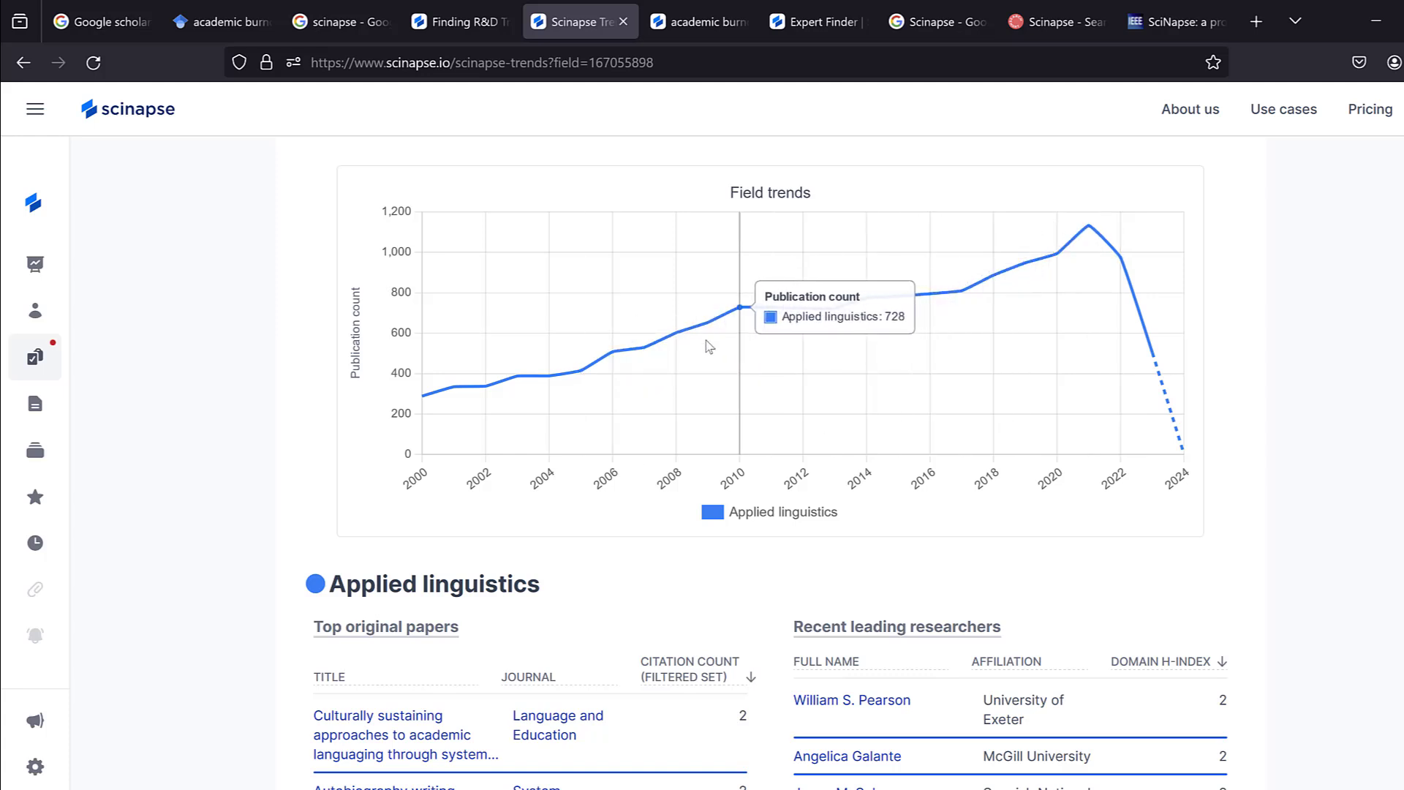
scroll(500, 453, "down", 3)
scroll(532, 459, "down", 3)
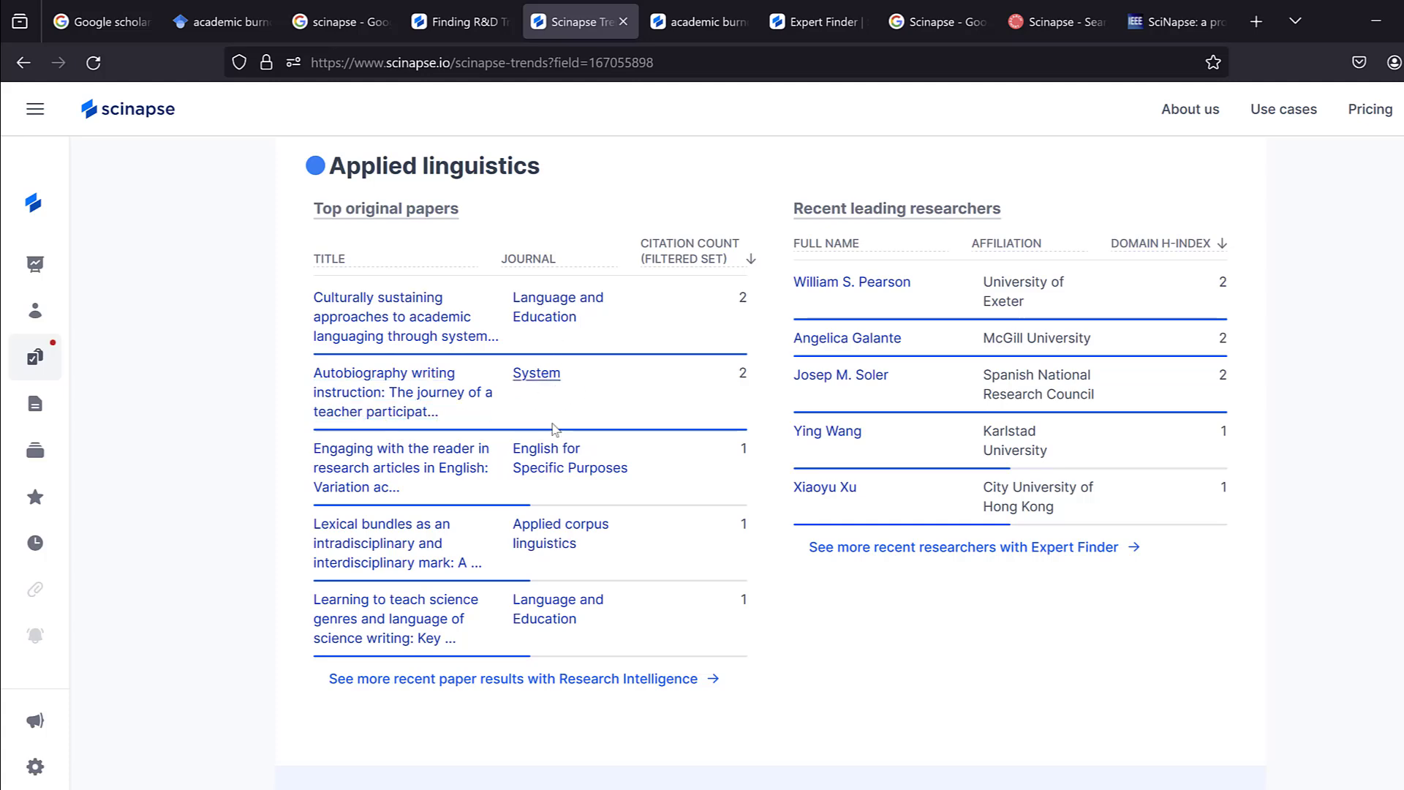
scroll(550, 566, "down", 2)
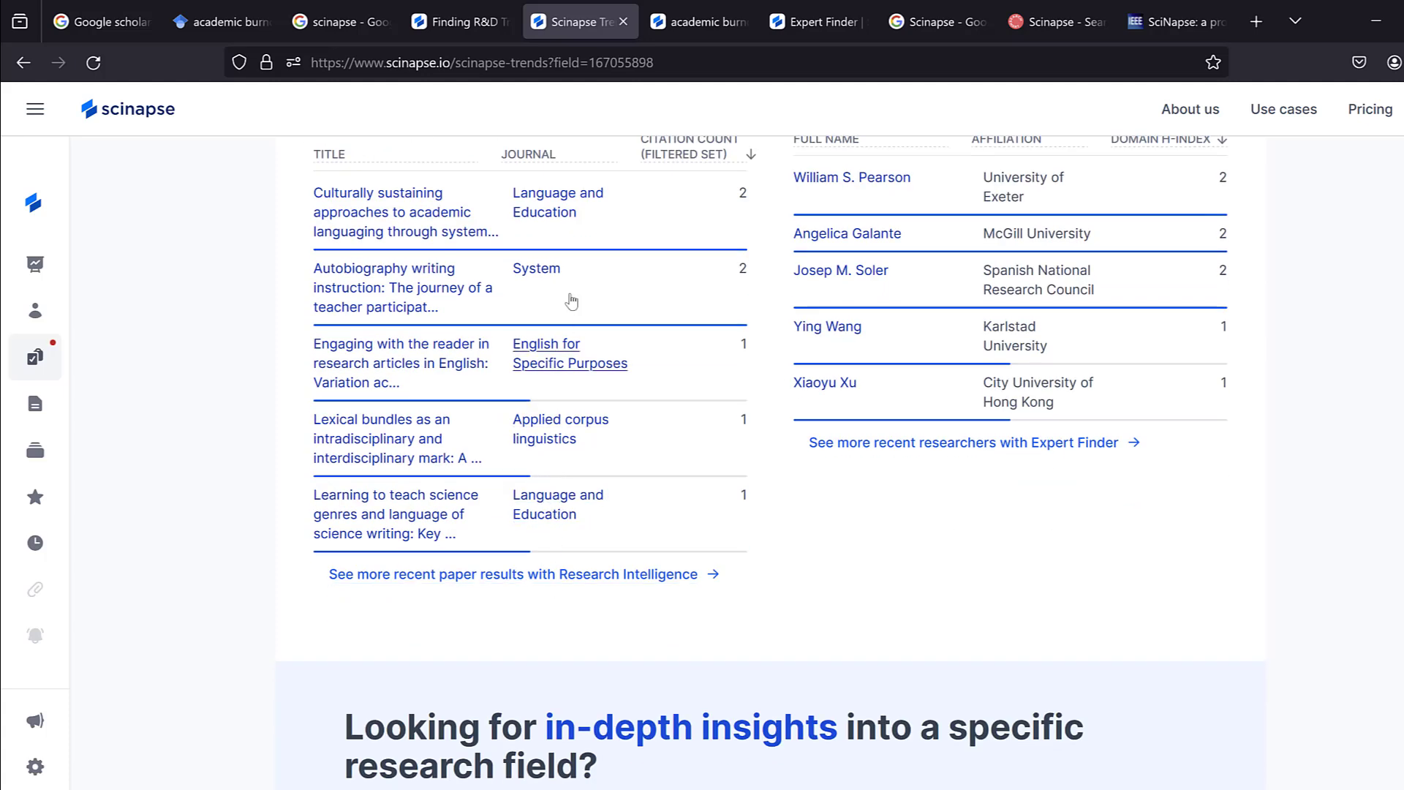
scroll(583, 279, "up", 4)
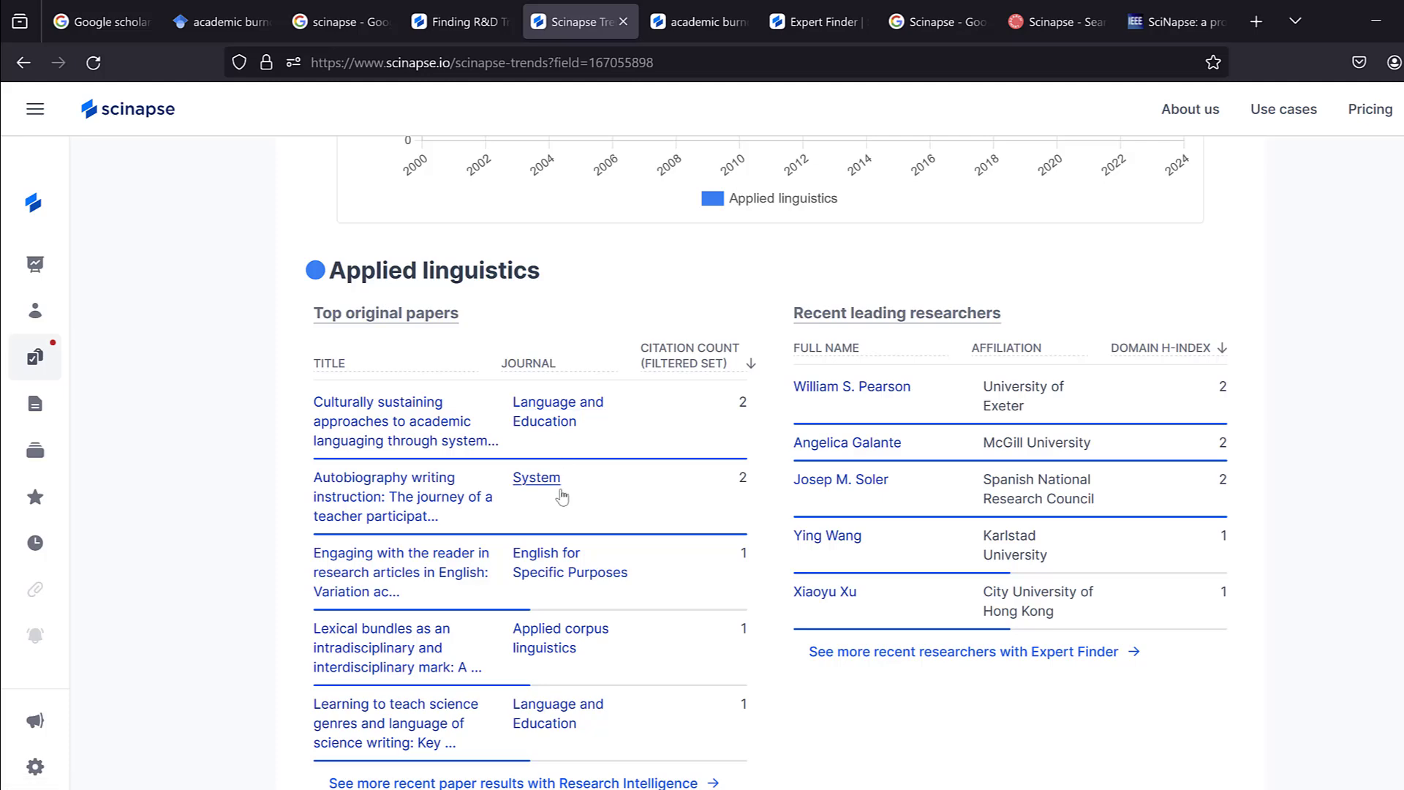
scroll(559, 493, "down", 2)
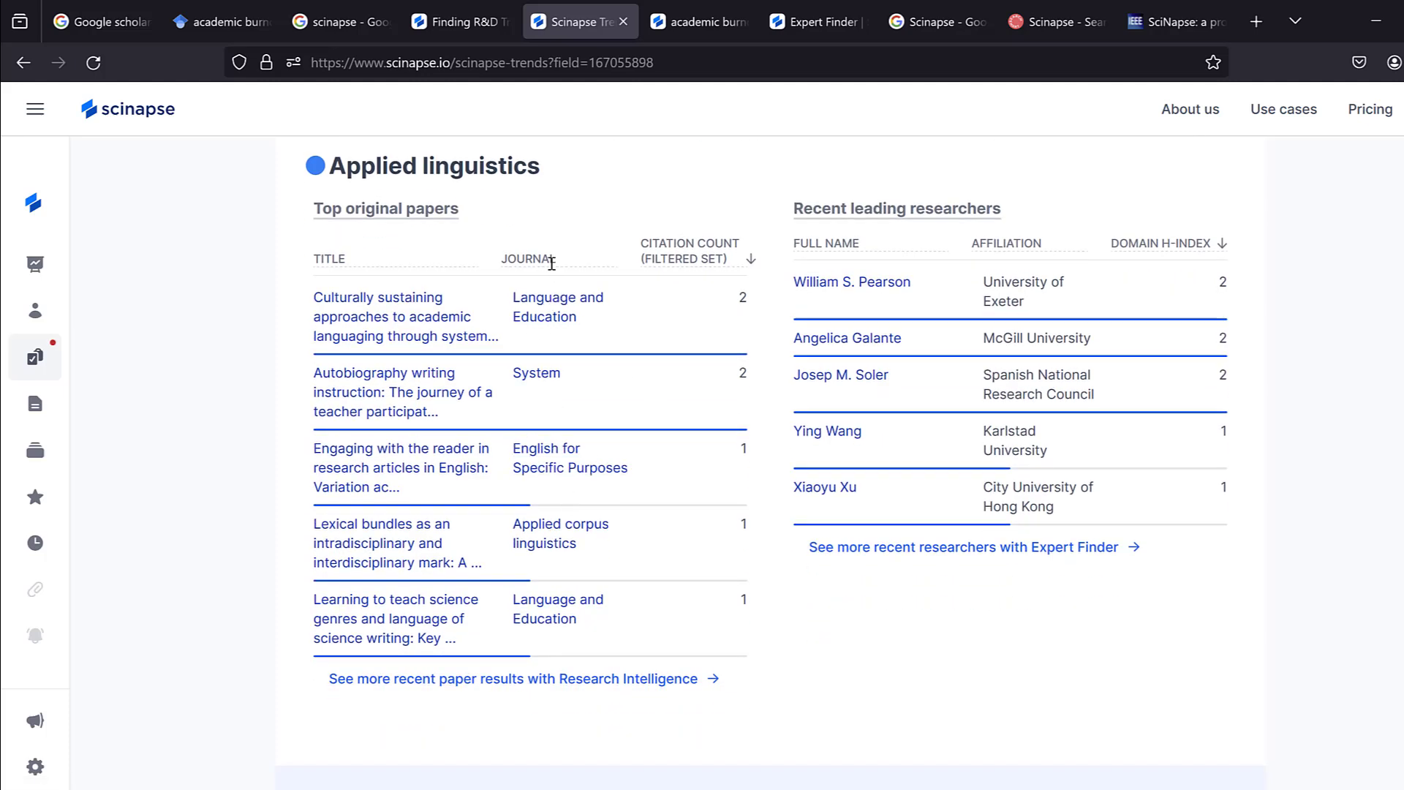
scroll(574, 302, "down", 3)
scroll(977, 419, "up", 2)
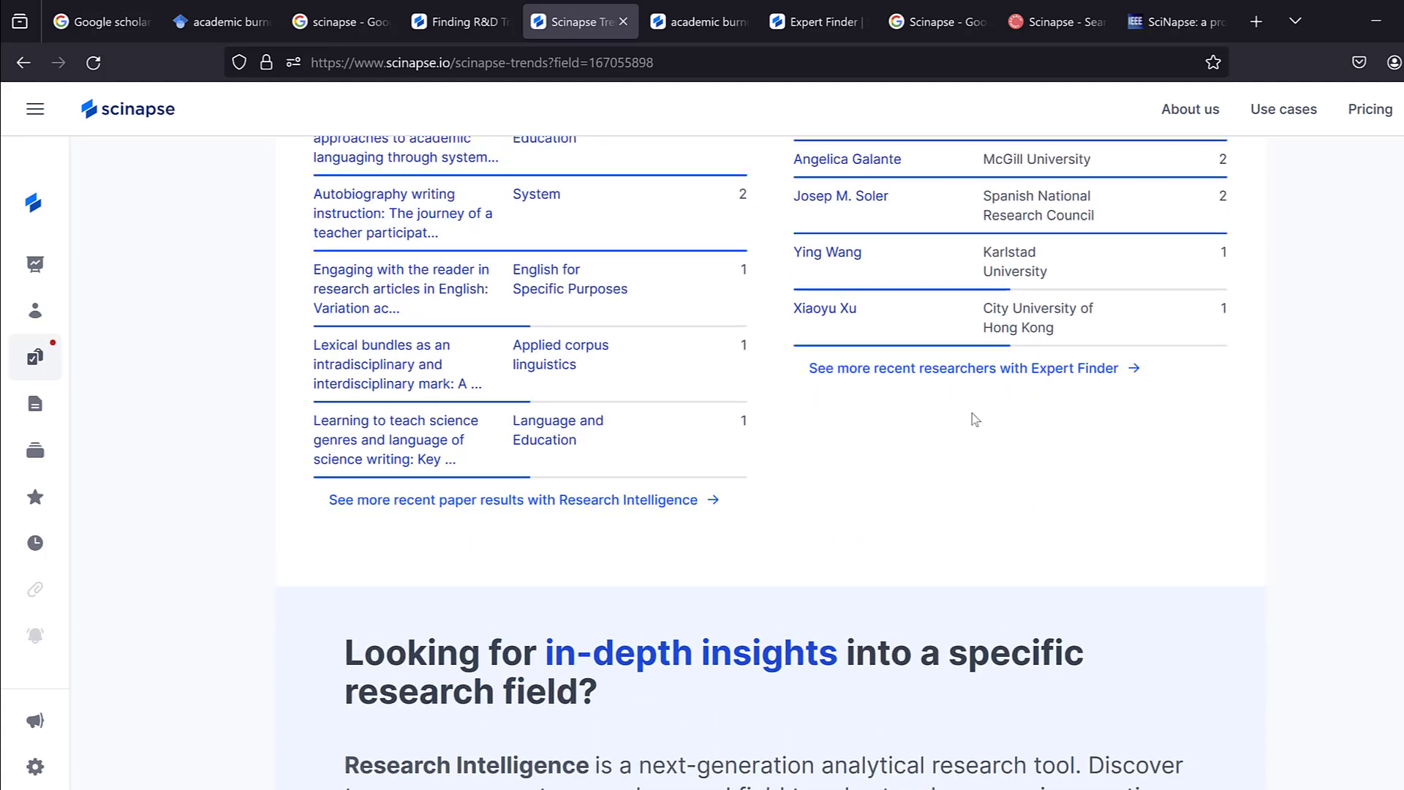
scroll(953, 332, "up", 2)
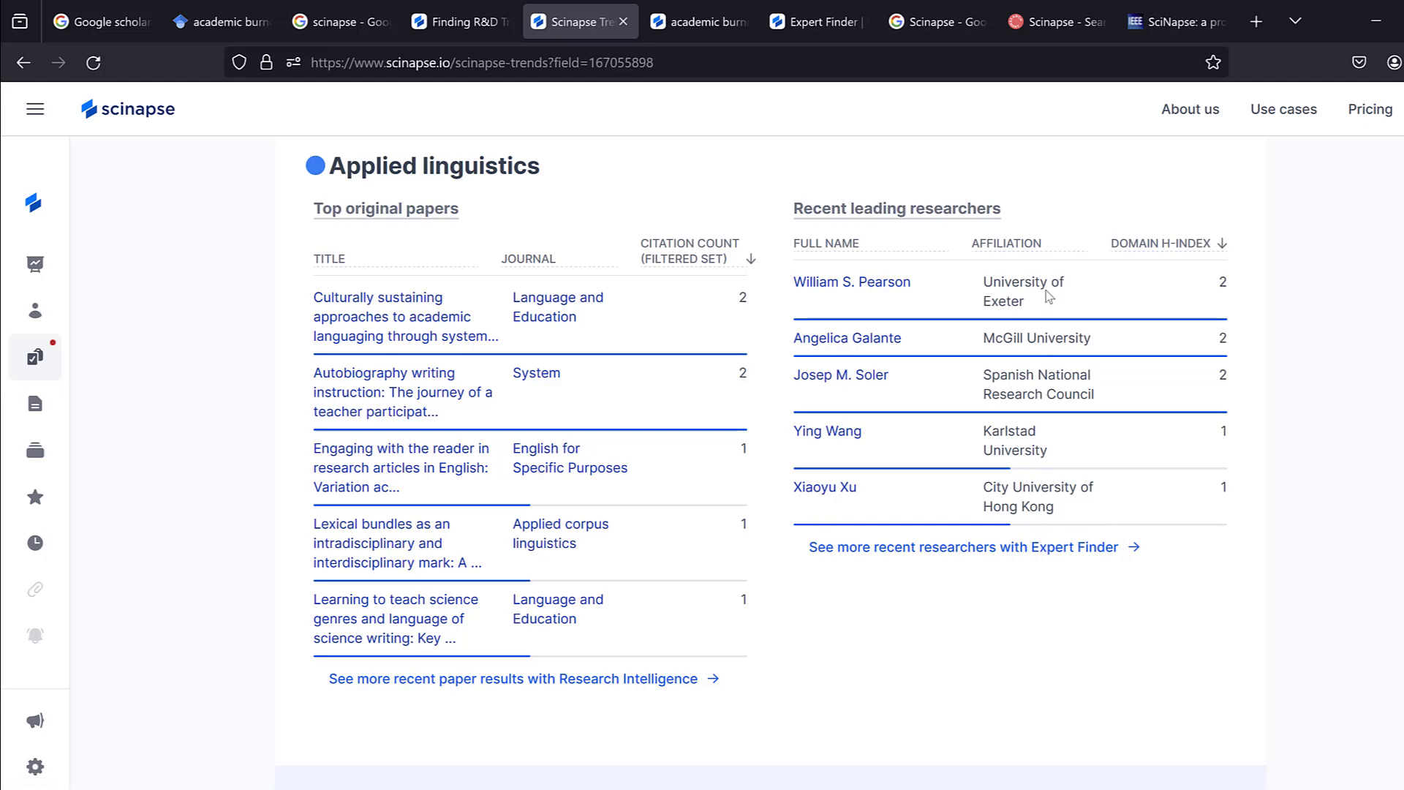
scroll(1046, 291, "up", 9)
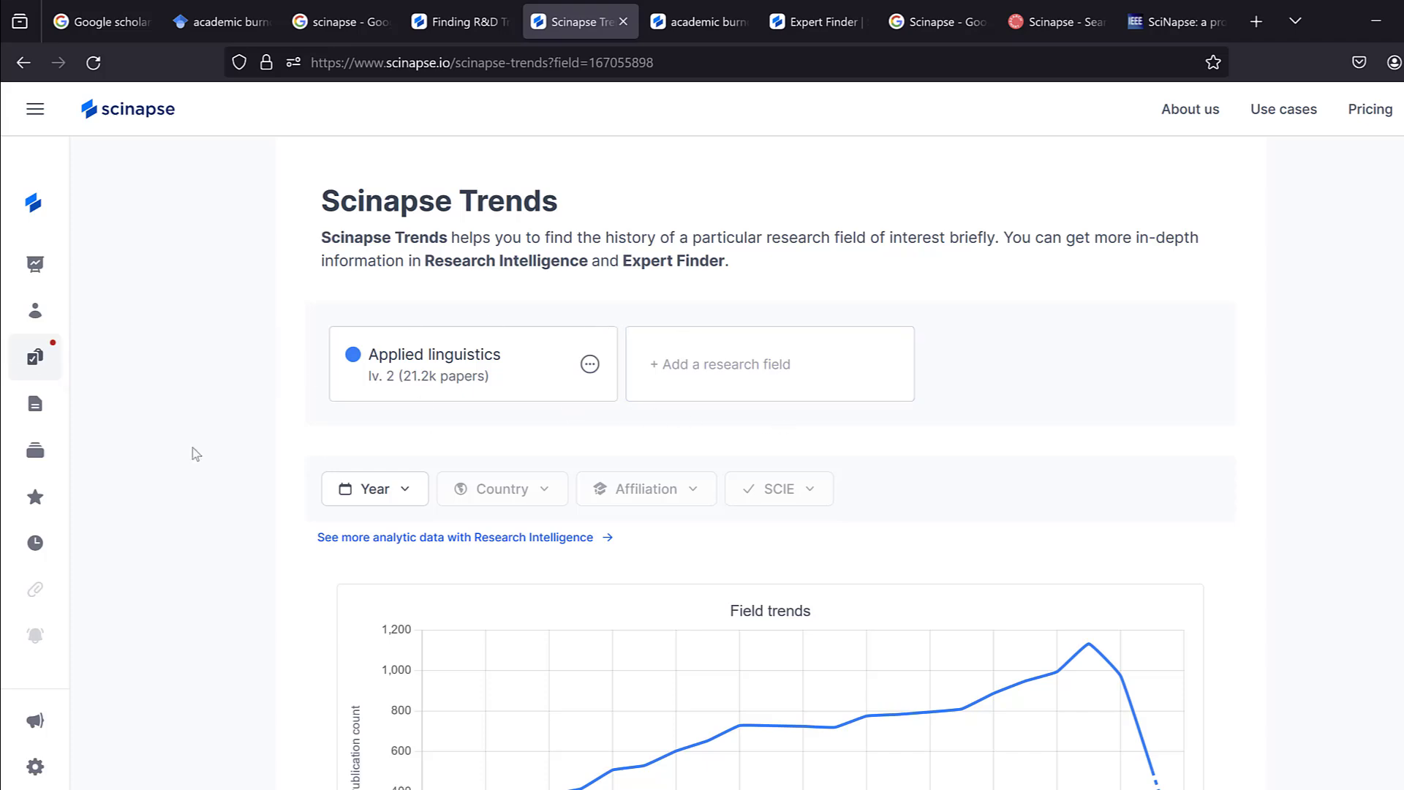
Go to Paper Search and look over its keyword, 2000–2024 year and journal filters.
left_click(36, 406)
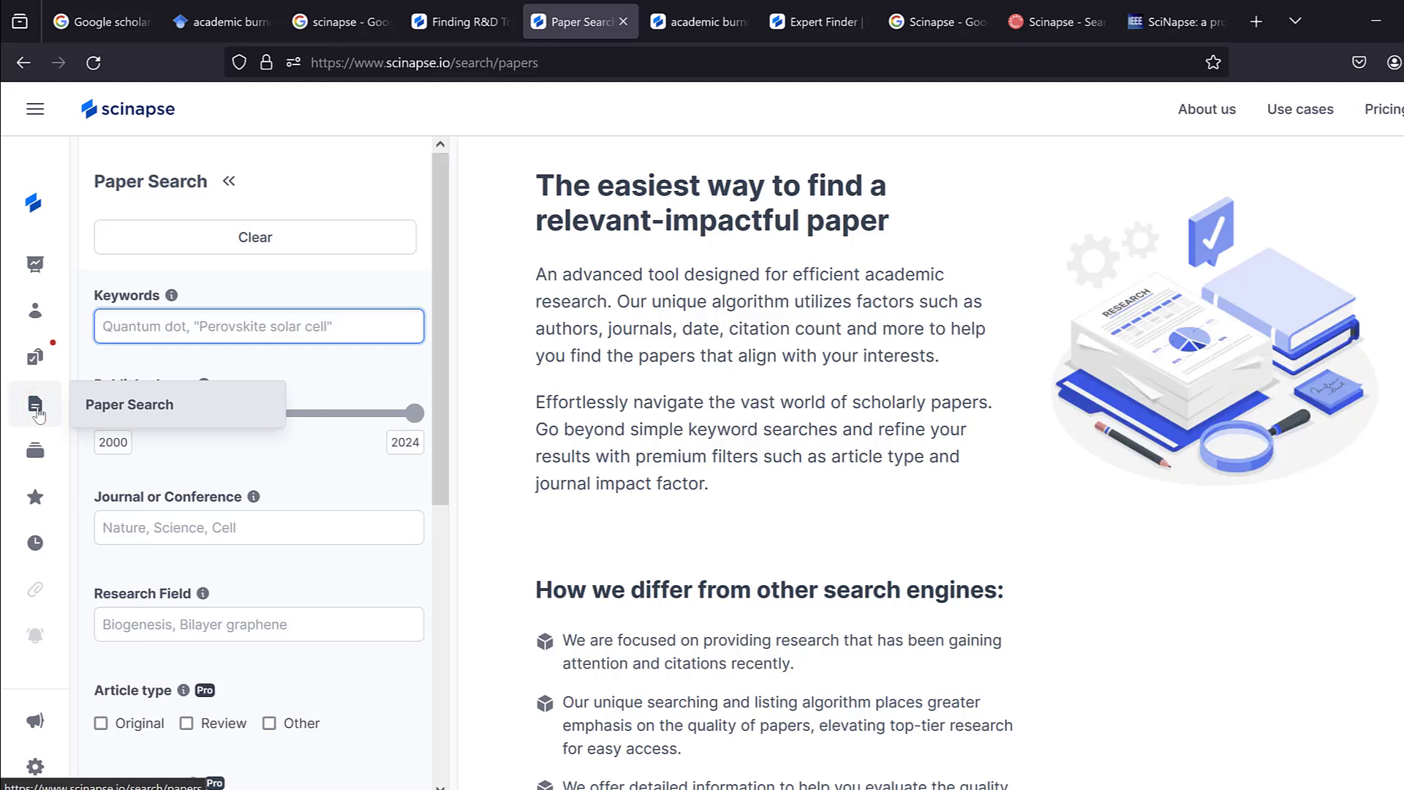
scroll(198, 516, "down", 3)
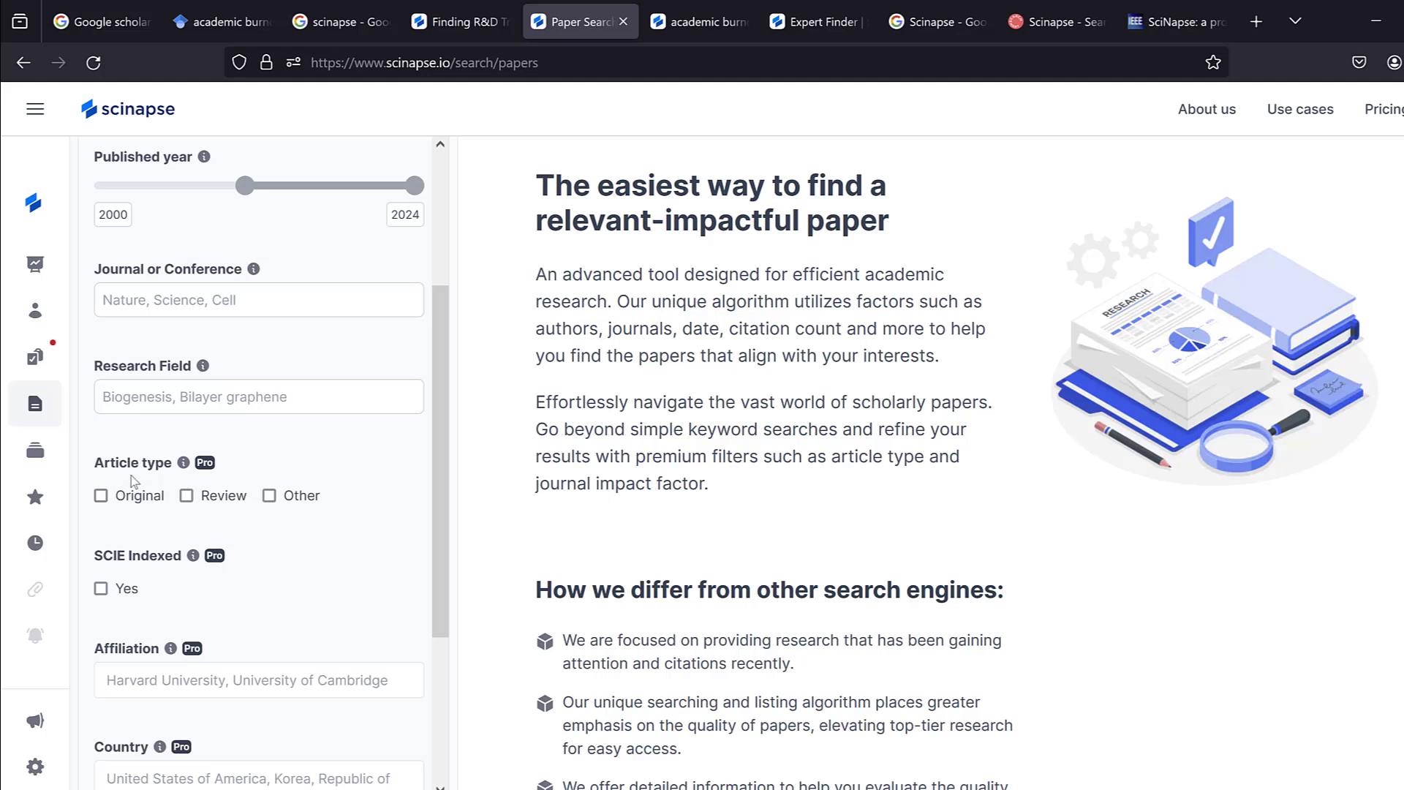
scroll(214, 375, "up", 3)
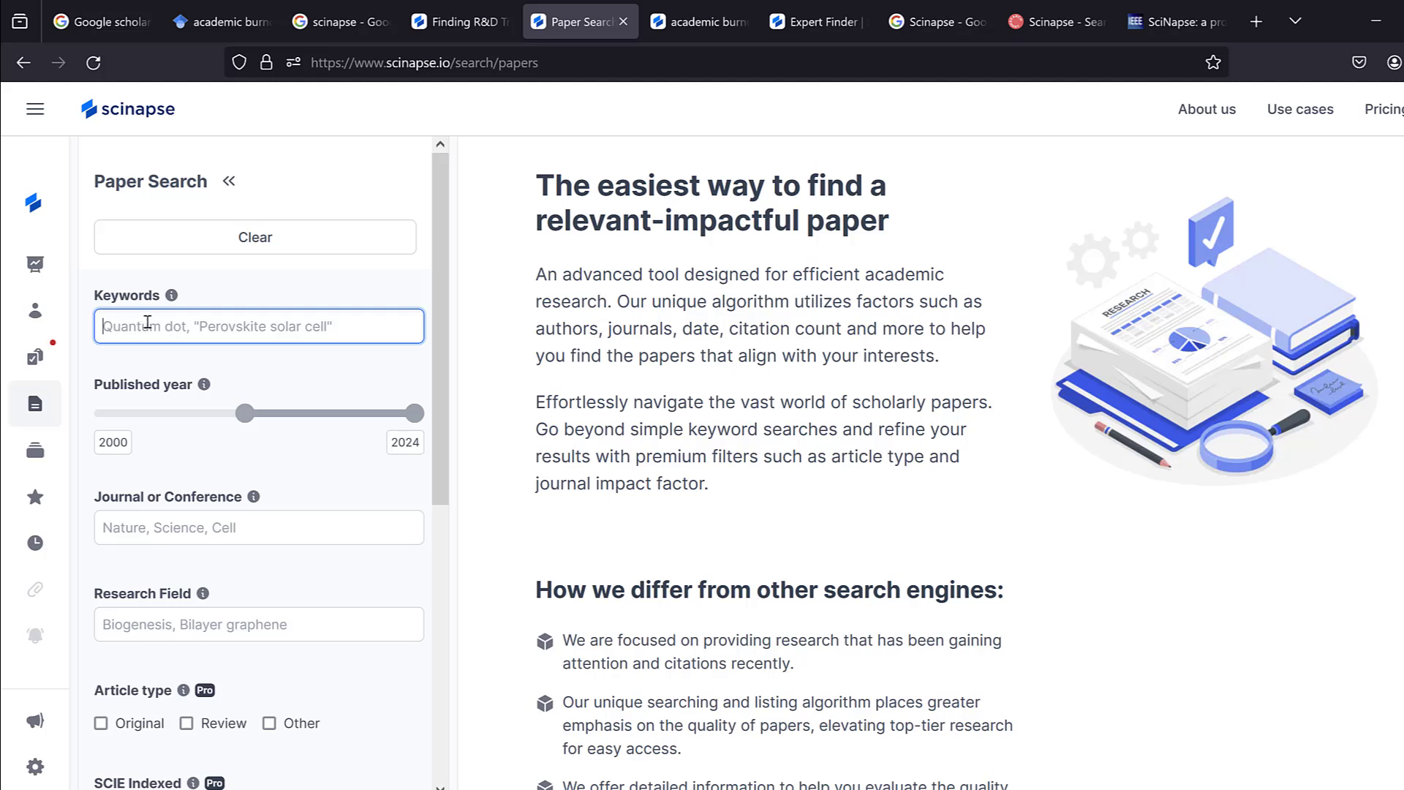
Search the keywords 'academic burnout' and narrow the published years to 2020–2024.
type("acad")
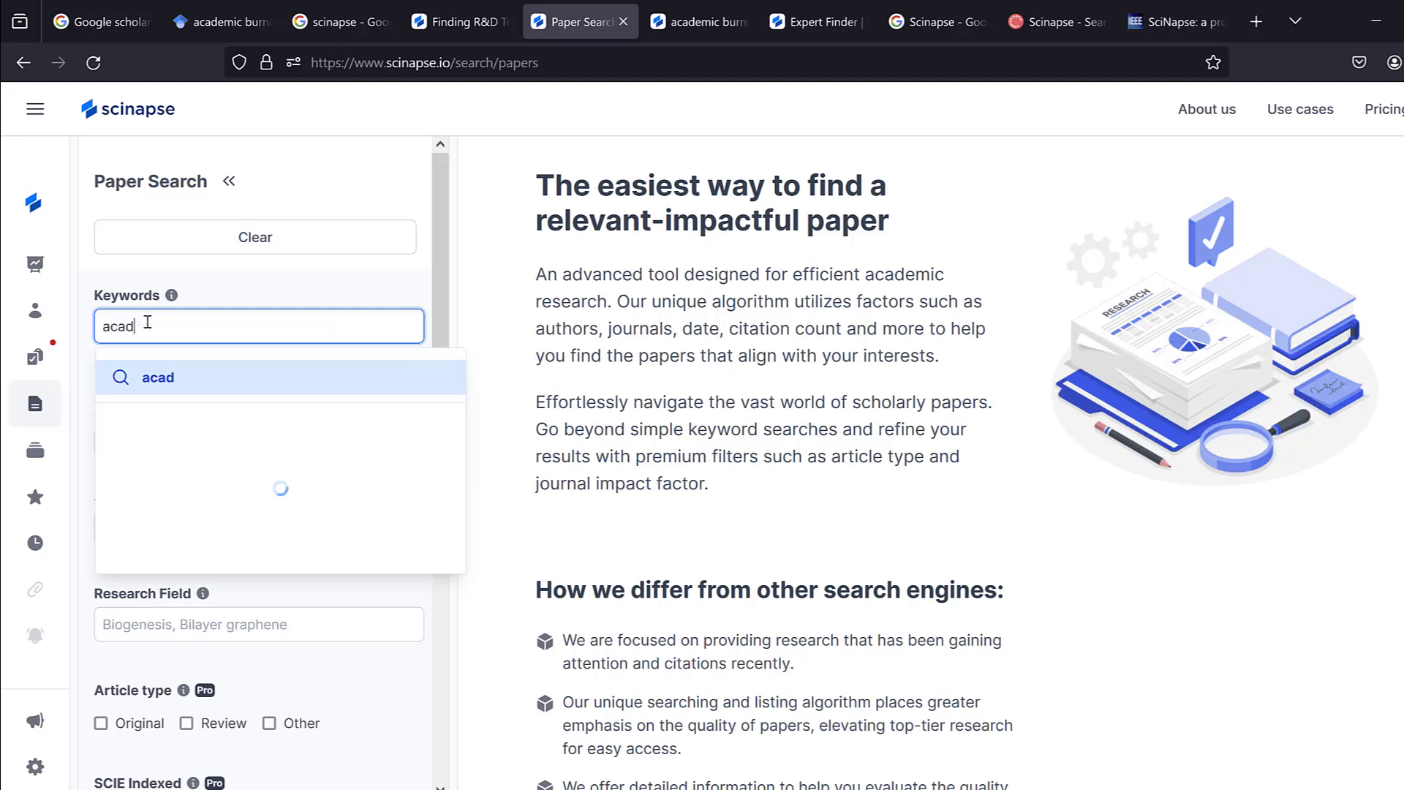
type("e")
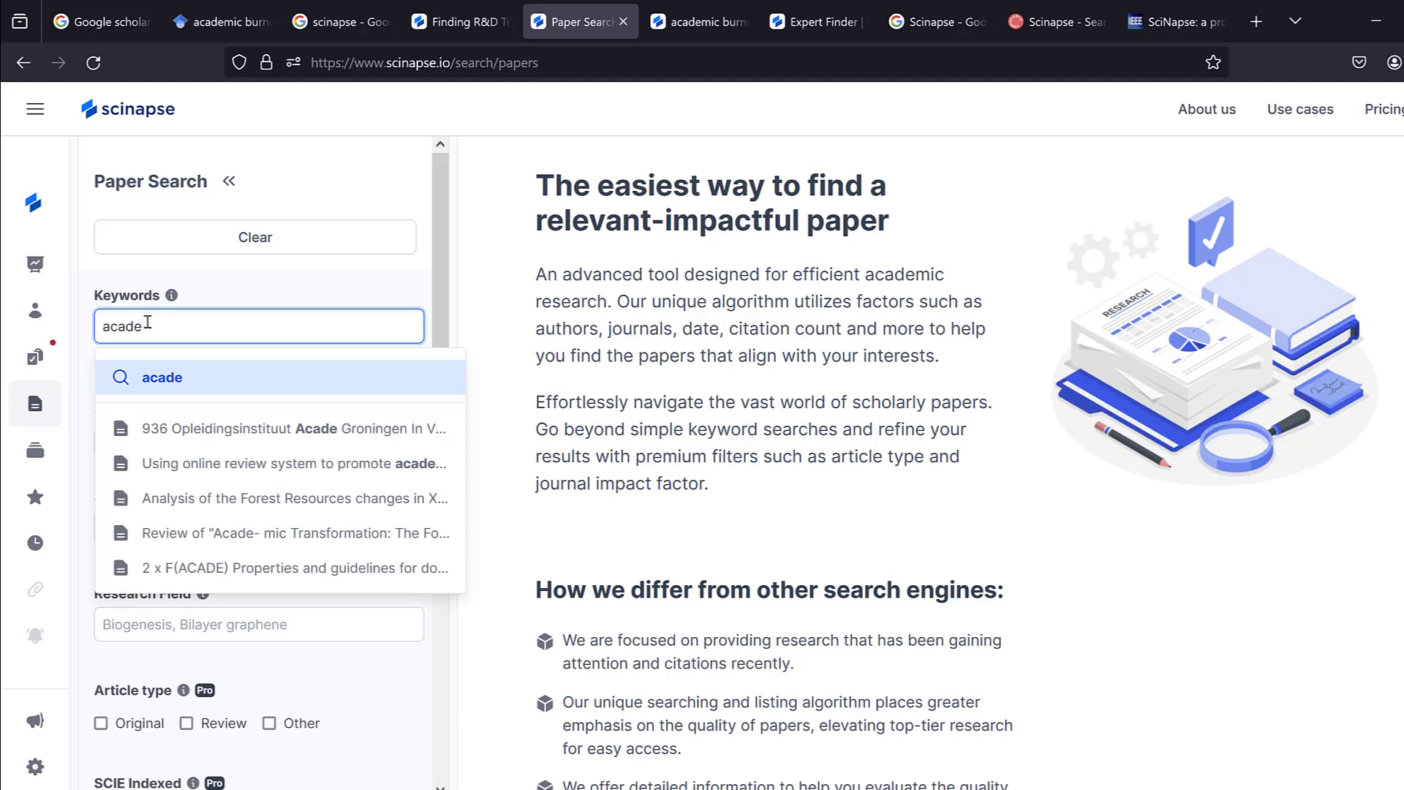
type("mic burnout")
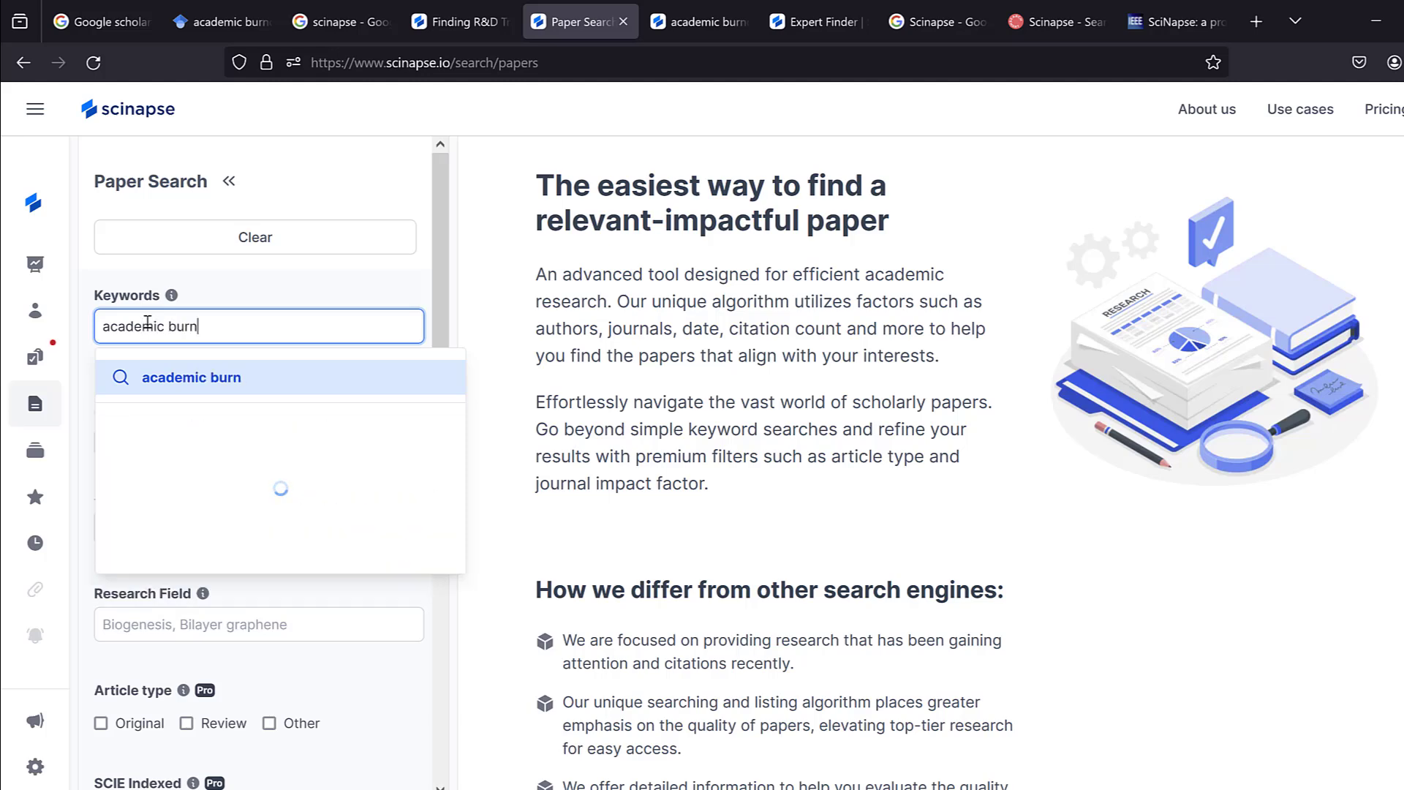
key("Return")
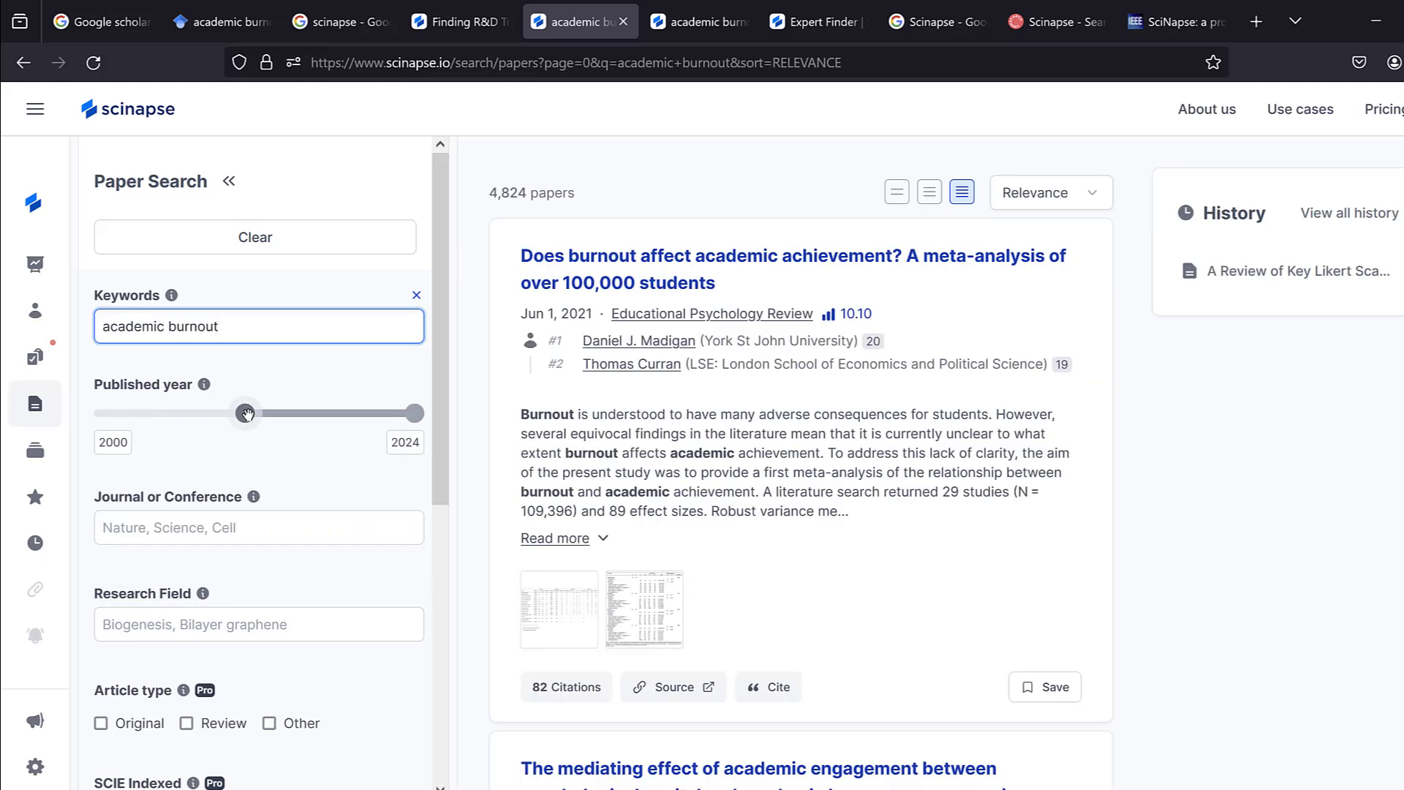
left_click_drag(247, 414, 384, 432)
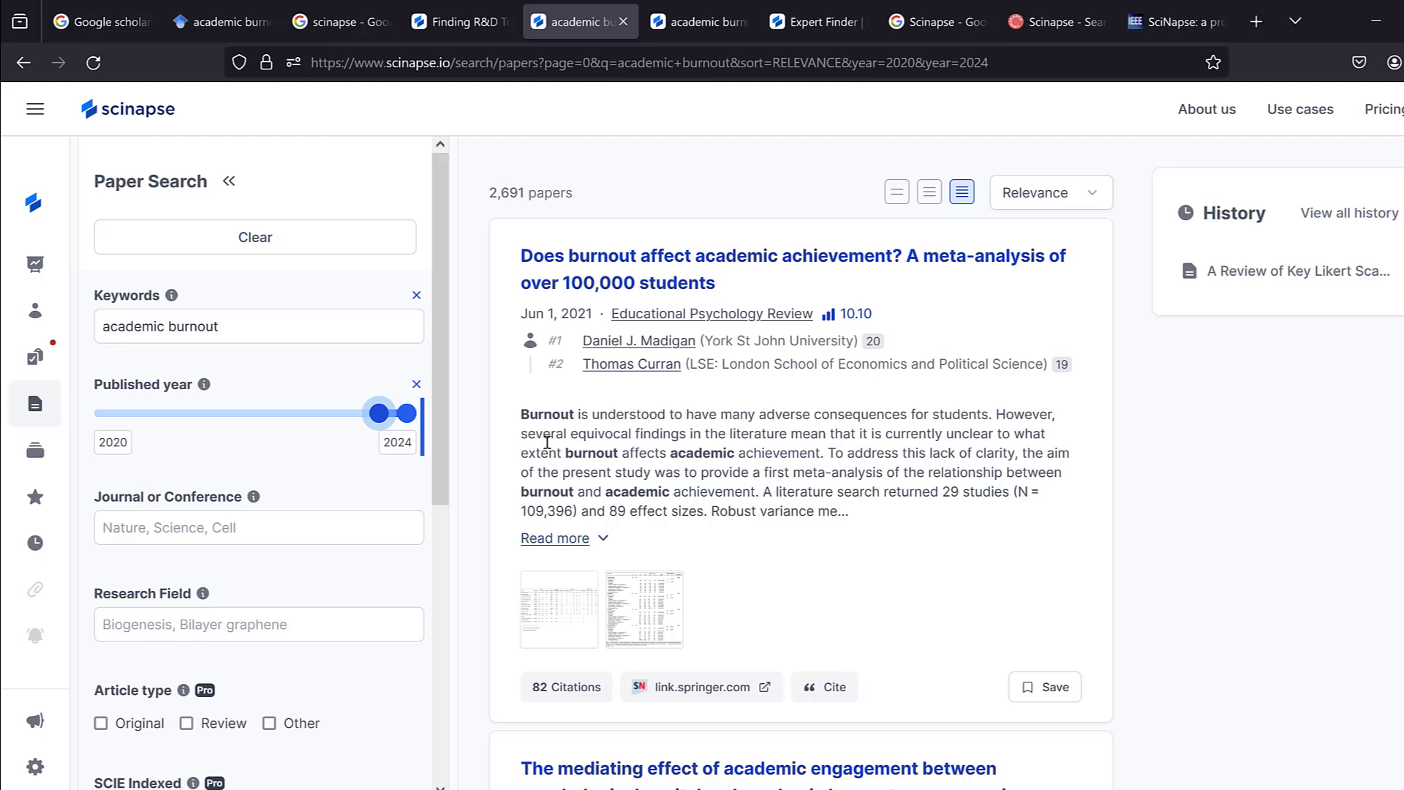
left_click(603, 541)
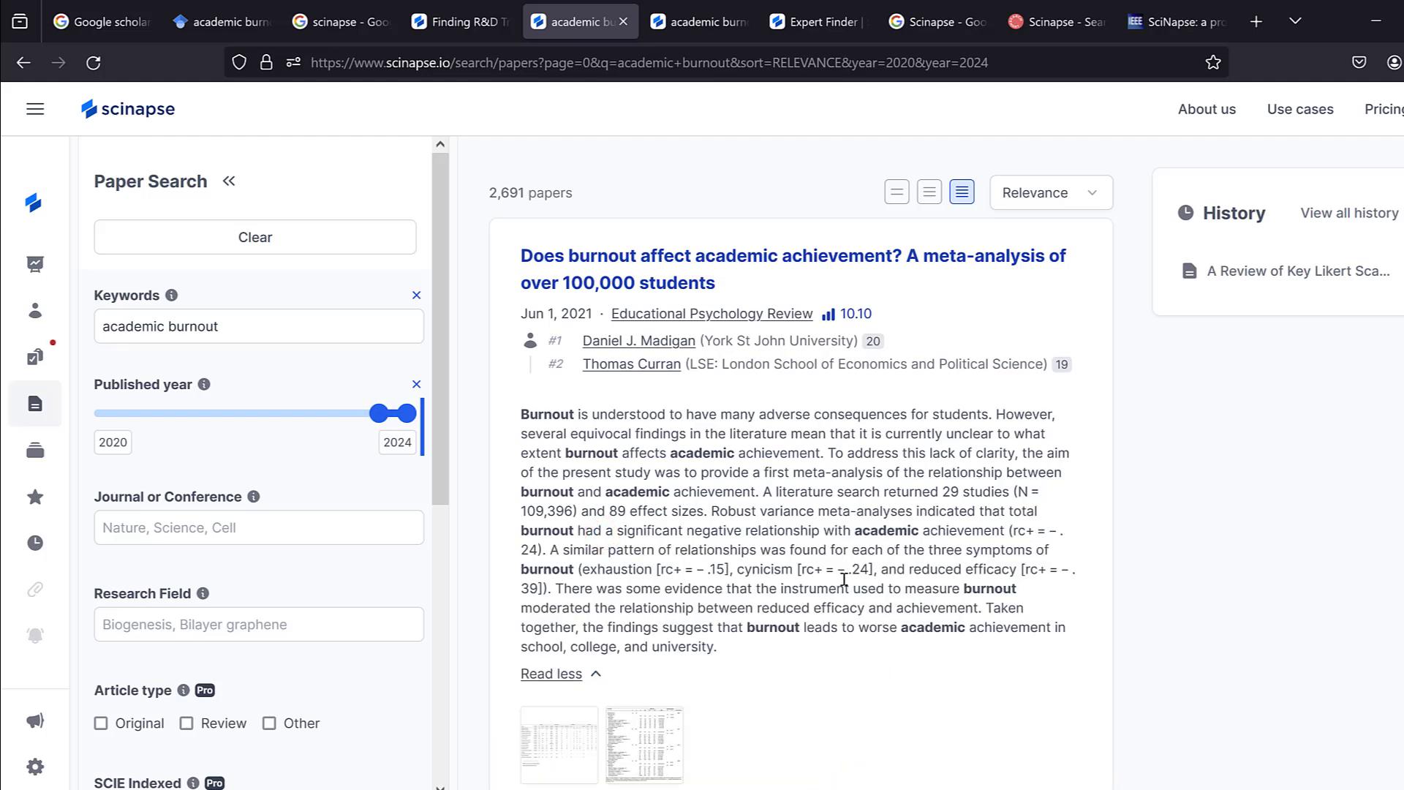
left_click_drag(524, 415, 1037, 653)
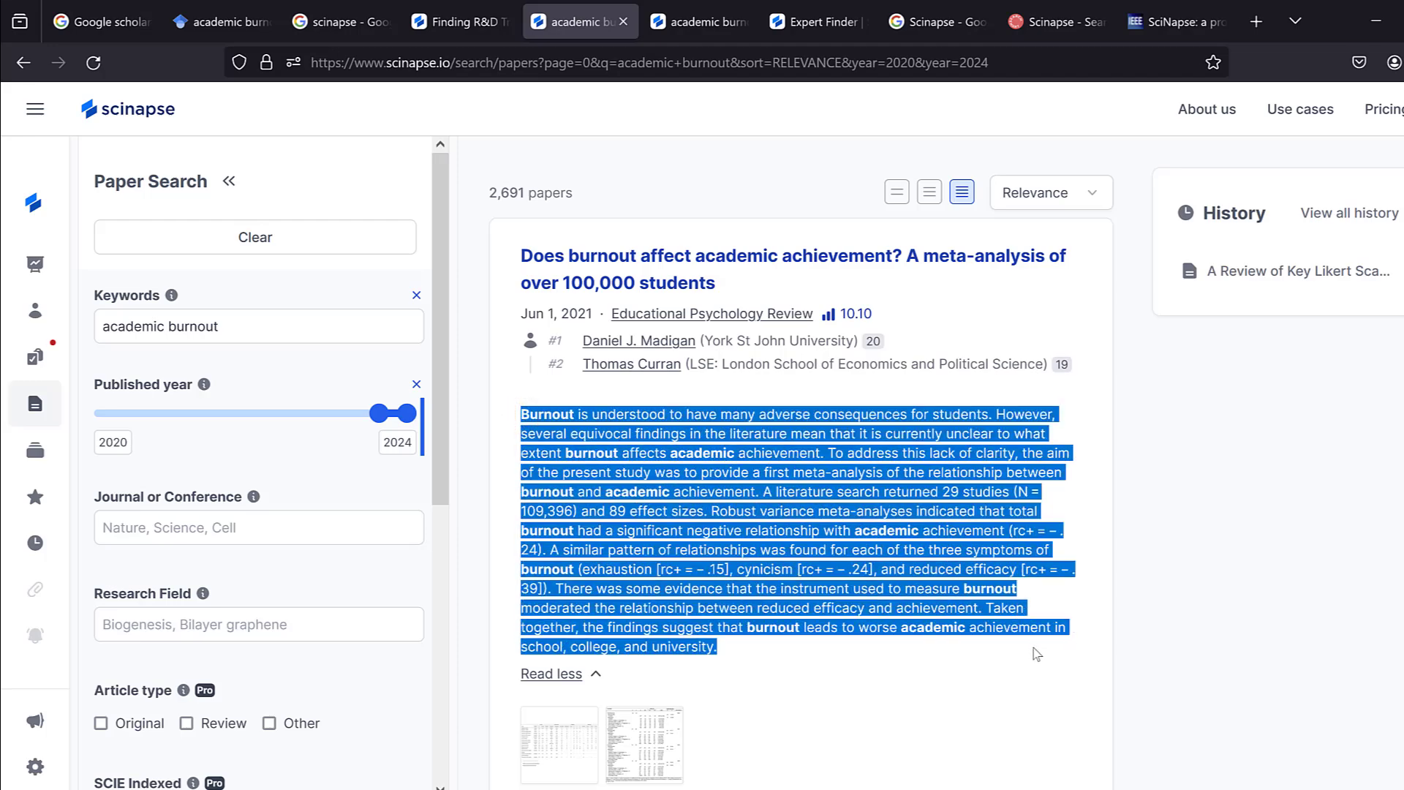
scroll(726, 558, "down", 5)
scroll(726, 558, "up", 4)
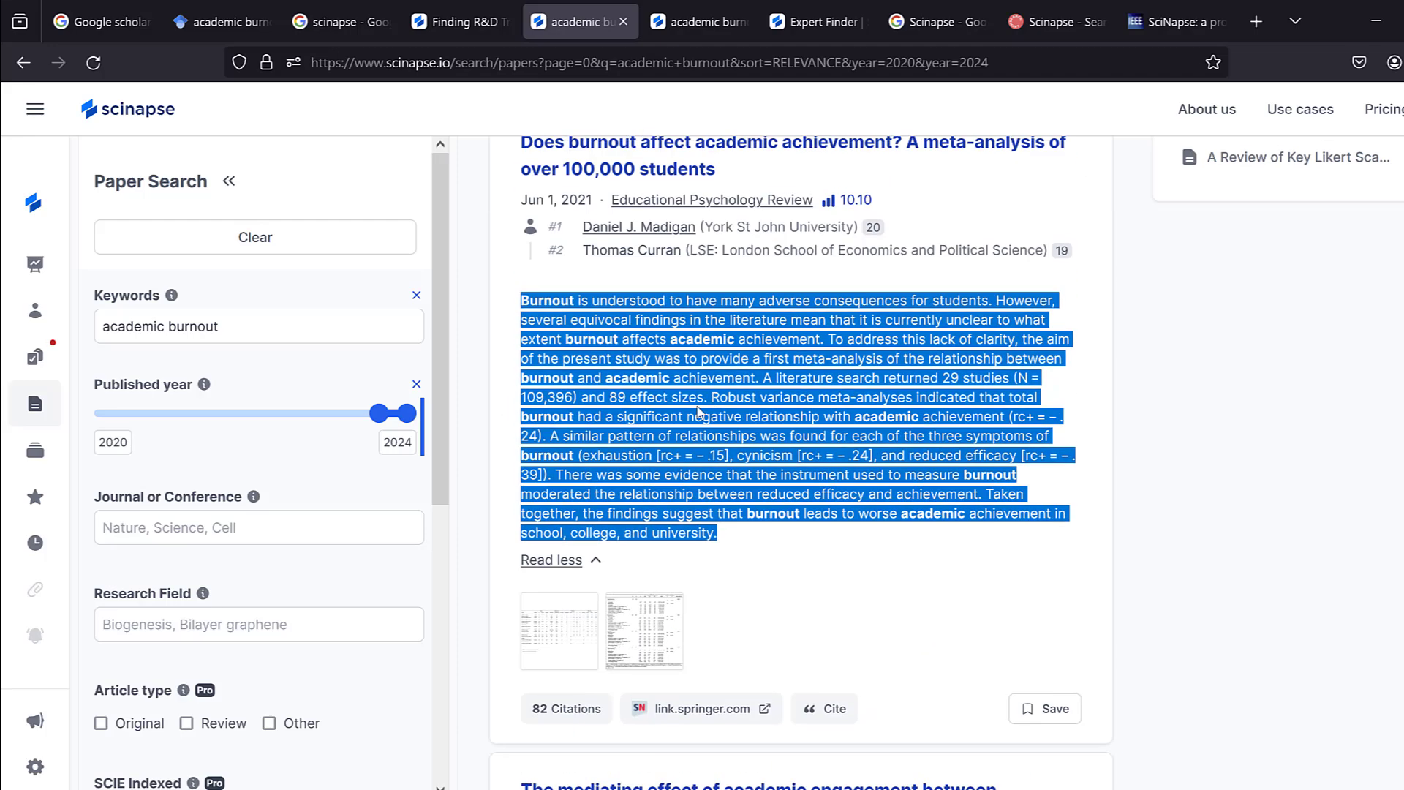
scroll(697, 410, "down", 1)
left_click(696, 405)
scroll(688, 441, "down", 5)
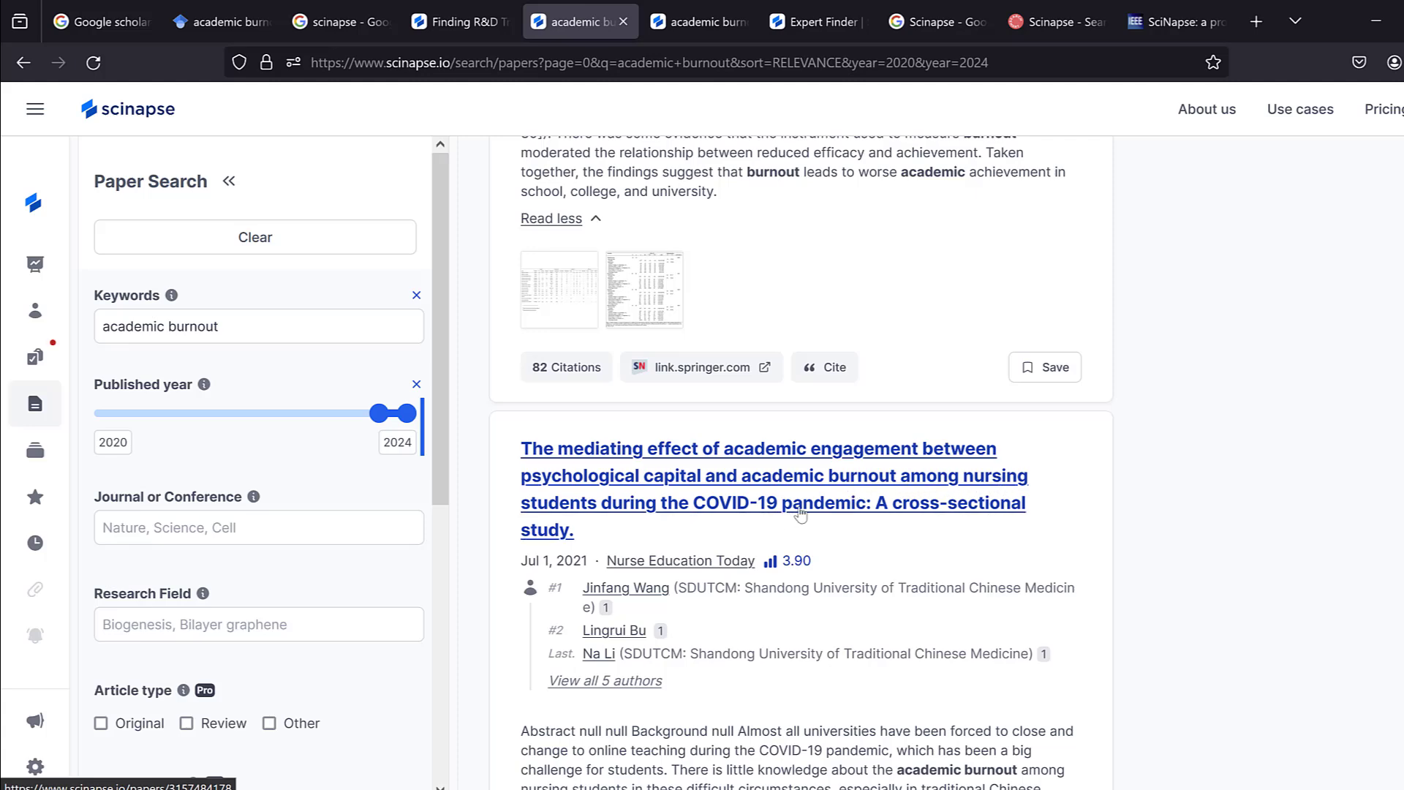
scroll(784, 460, "down", 2)
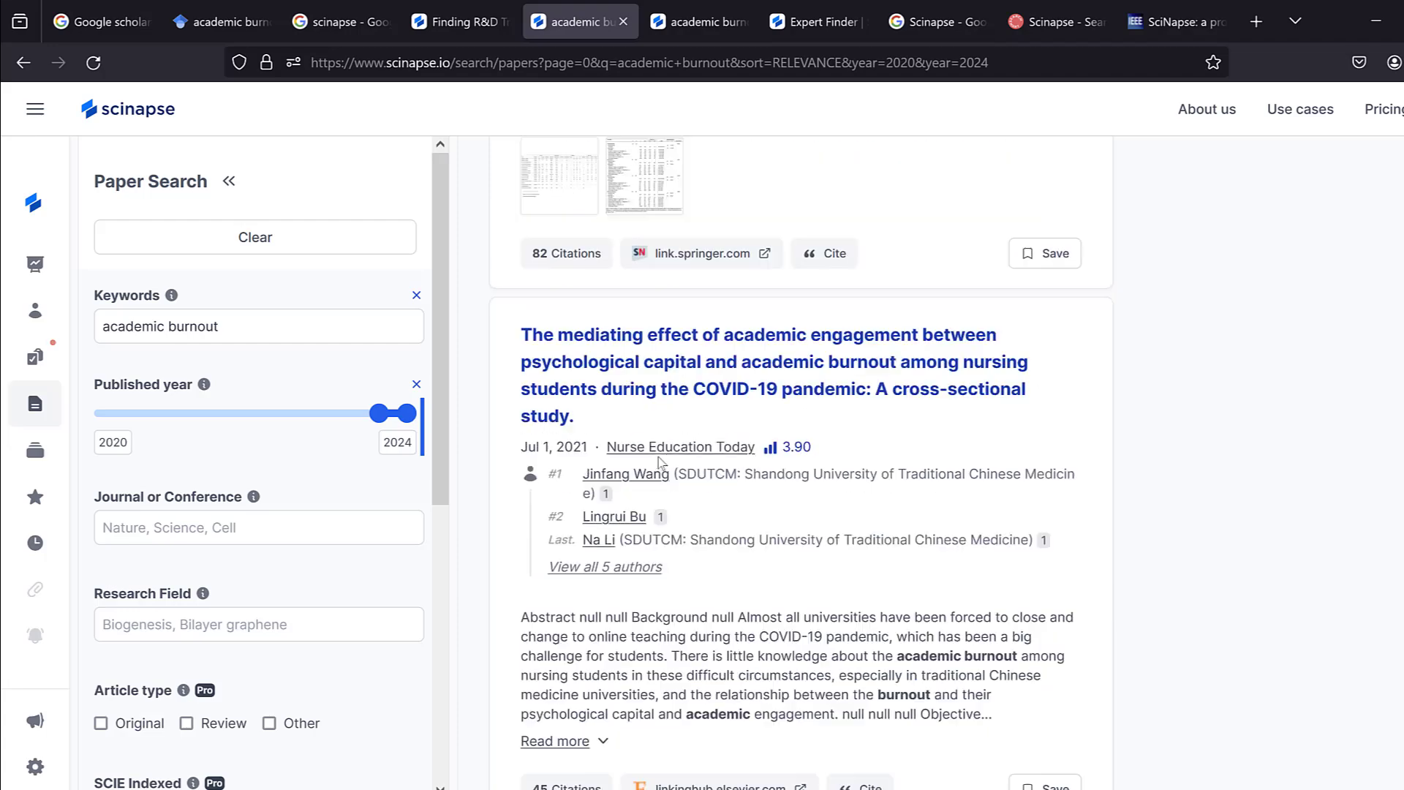
scroll(642, 479, "down", 8)
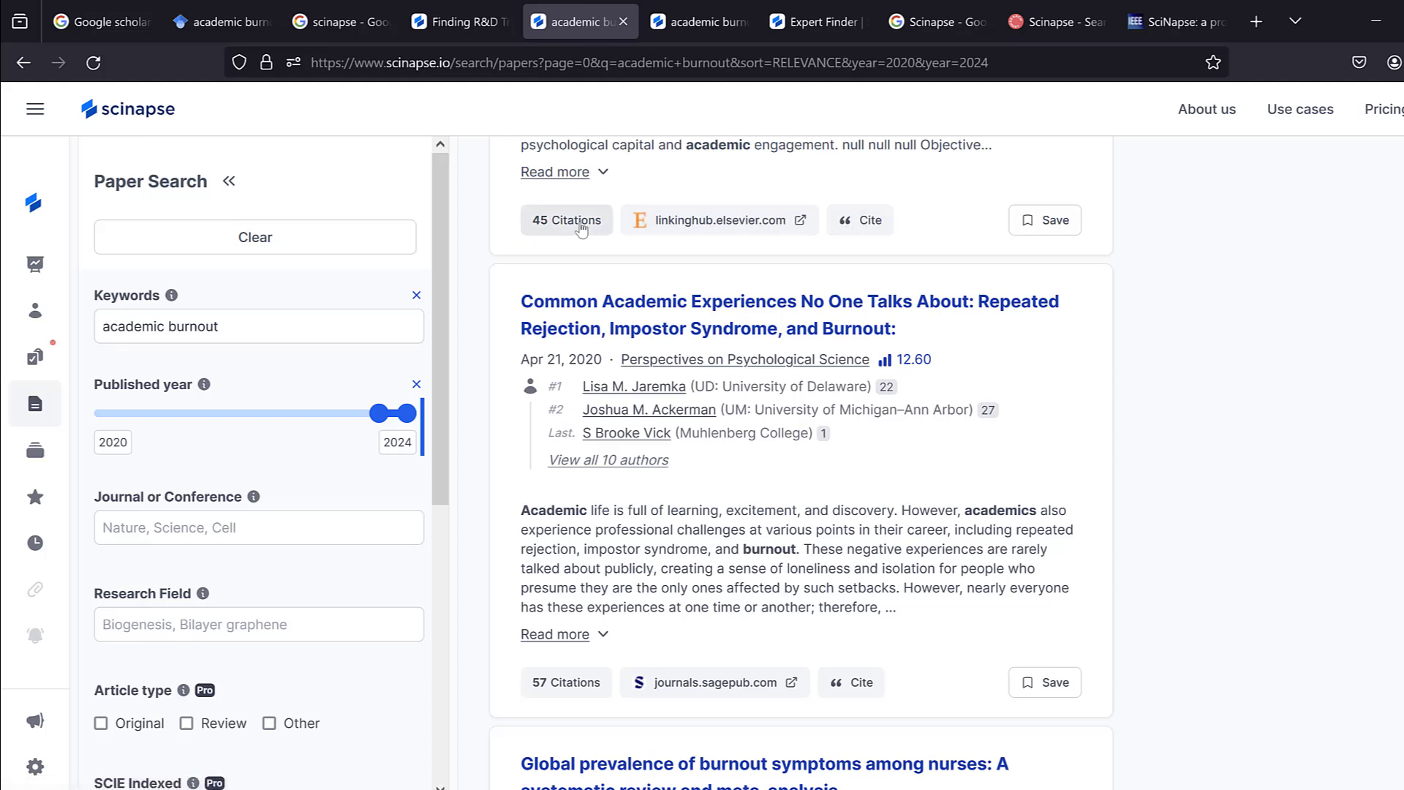
left_click(873, 223)
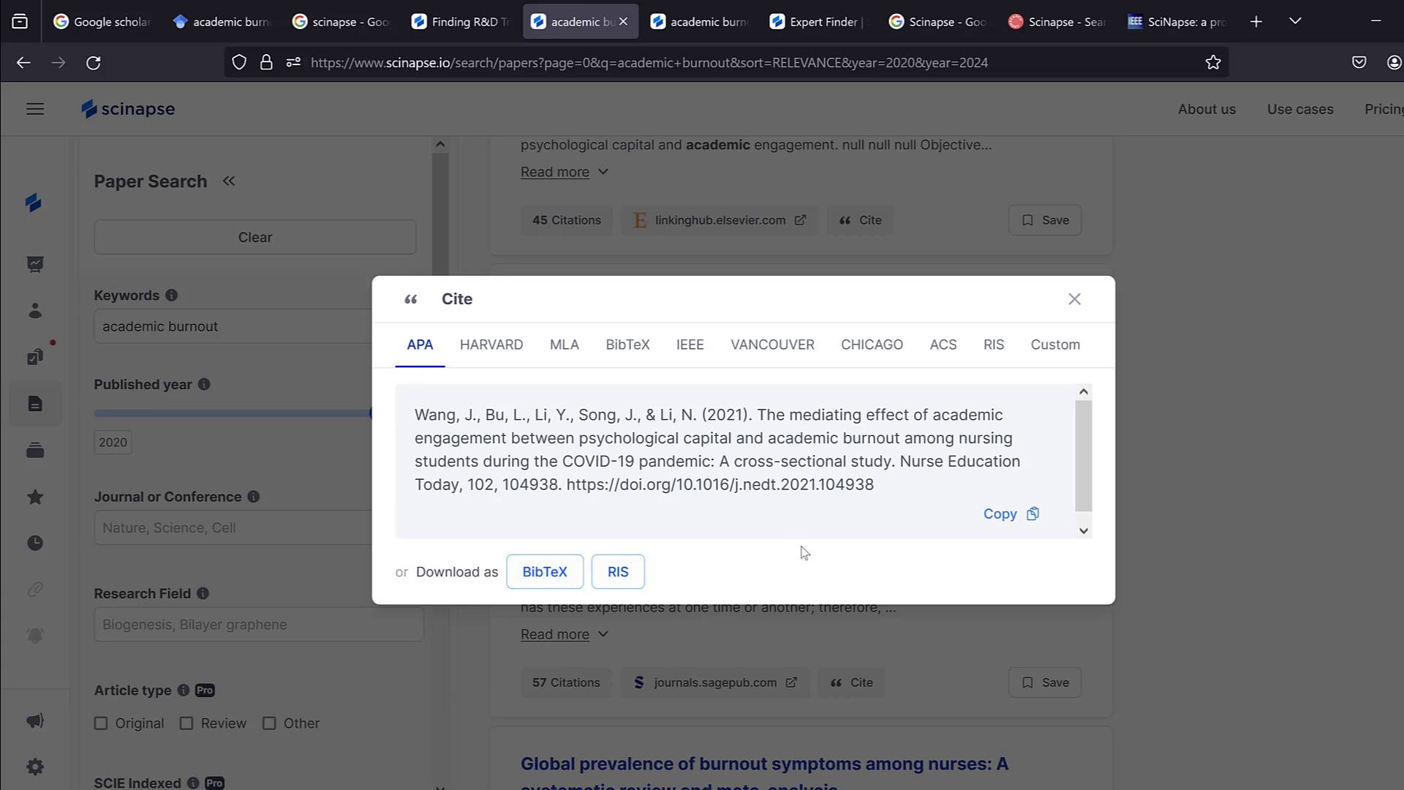
left_click(1076, 299)
scroll(625, 382, "down", 6)
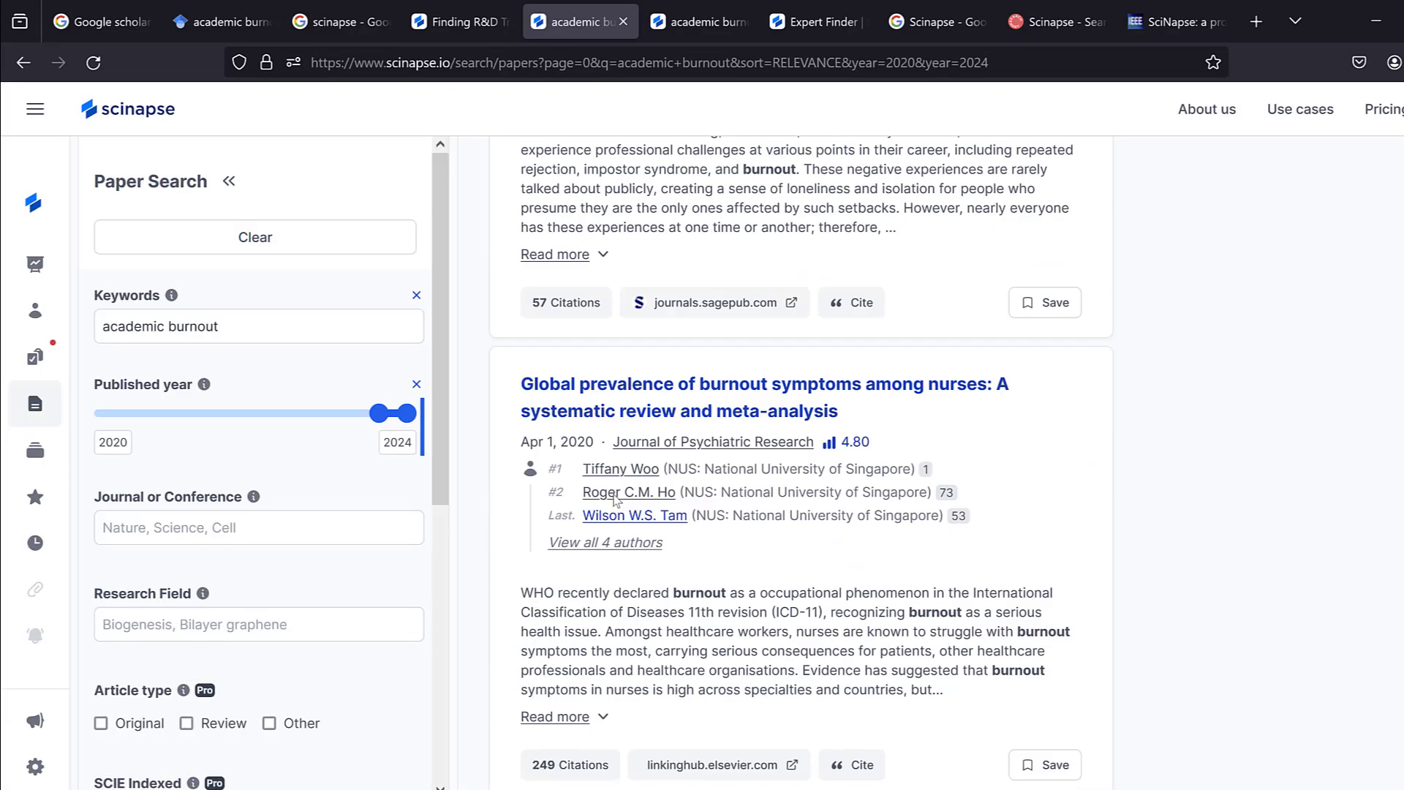
Scroll the 2,691 burnout results, then switch from the Moderate view to the Detailed view.
scroll(625, 382, "down", 5)
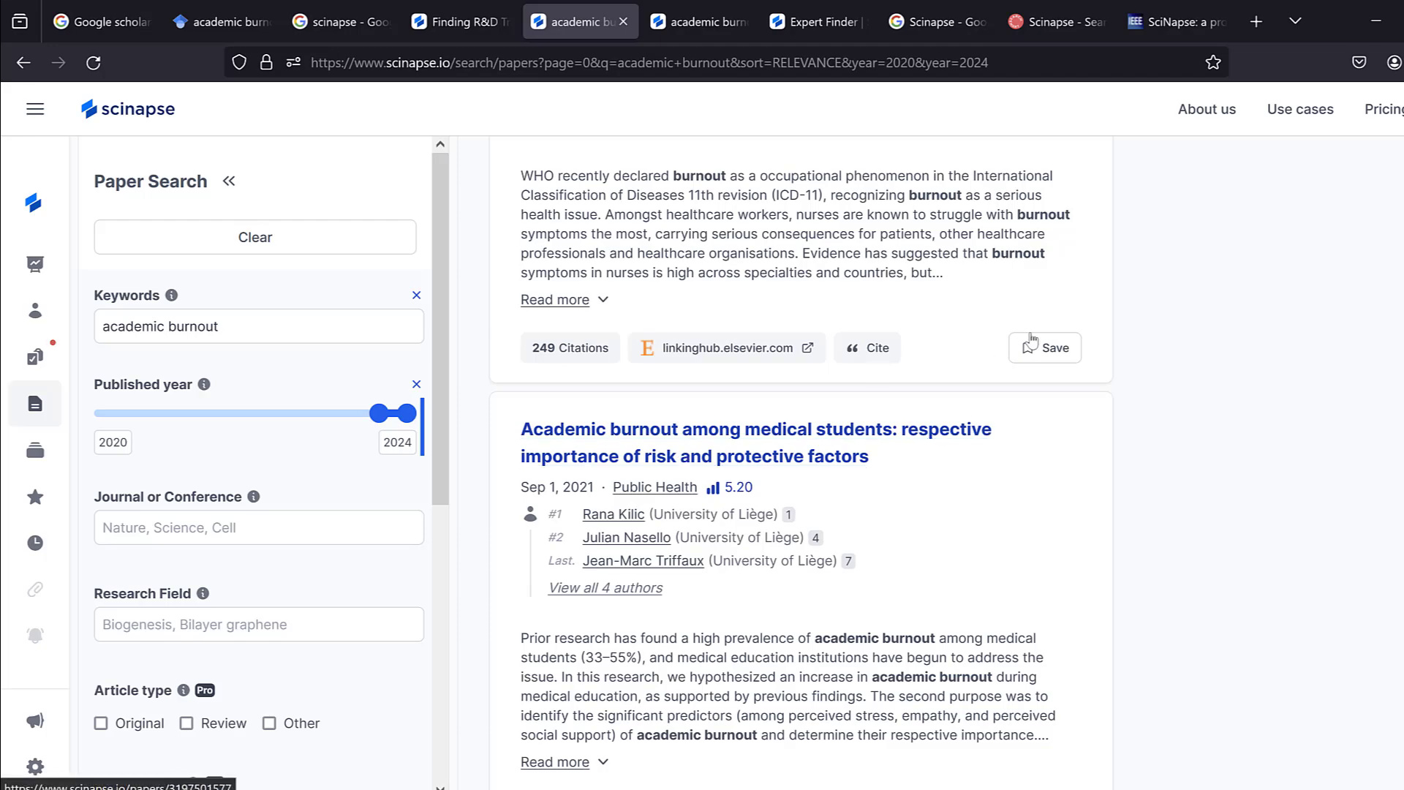
scroll(1034, 365, "down", 5)
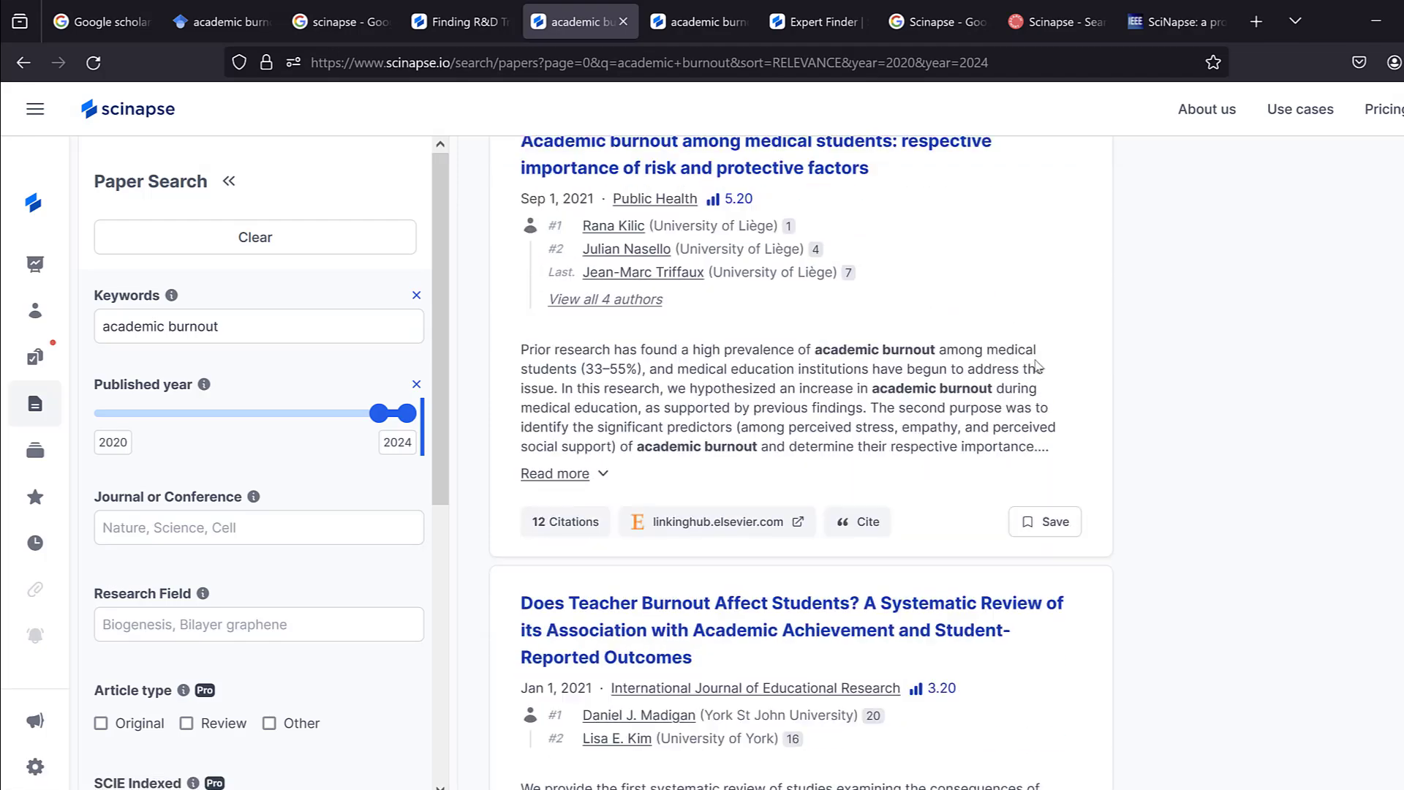
scroll(1034, 362, "down", 15)
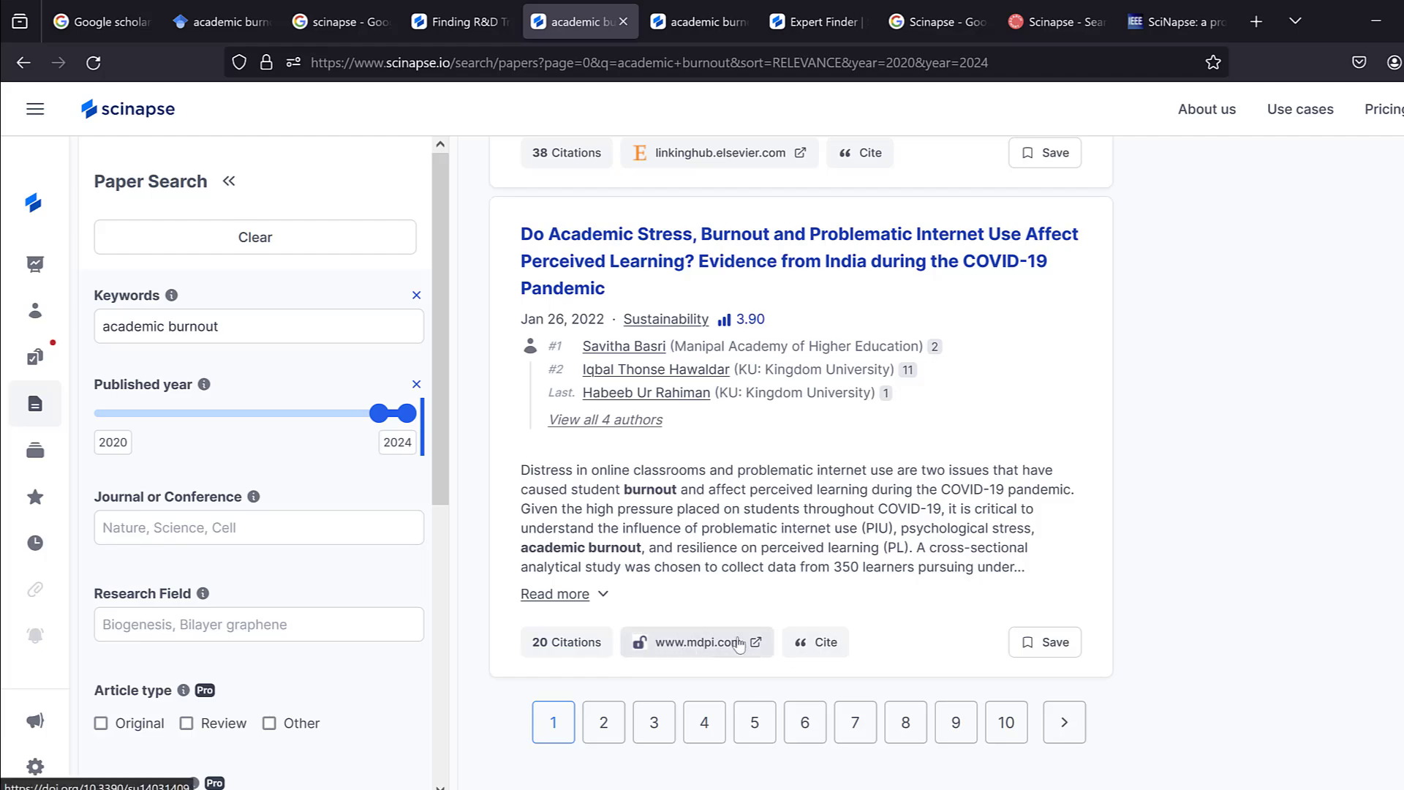
scroll(629, 362, "up", 15)
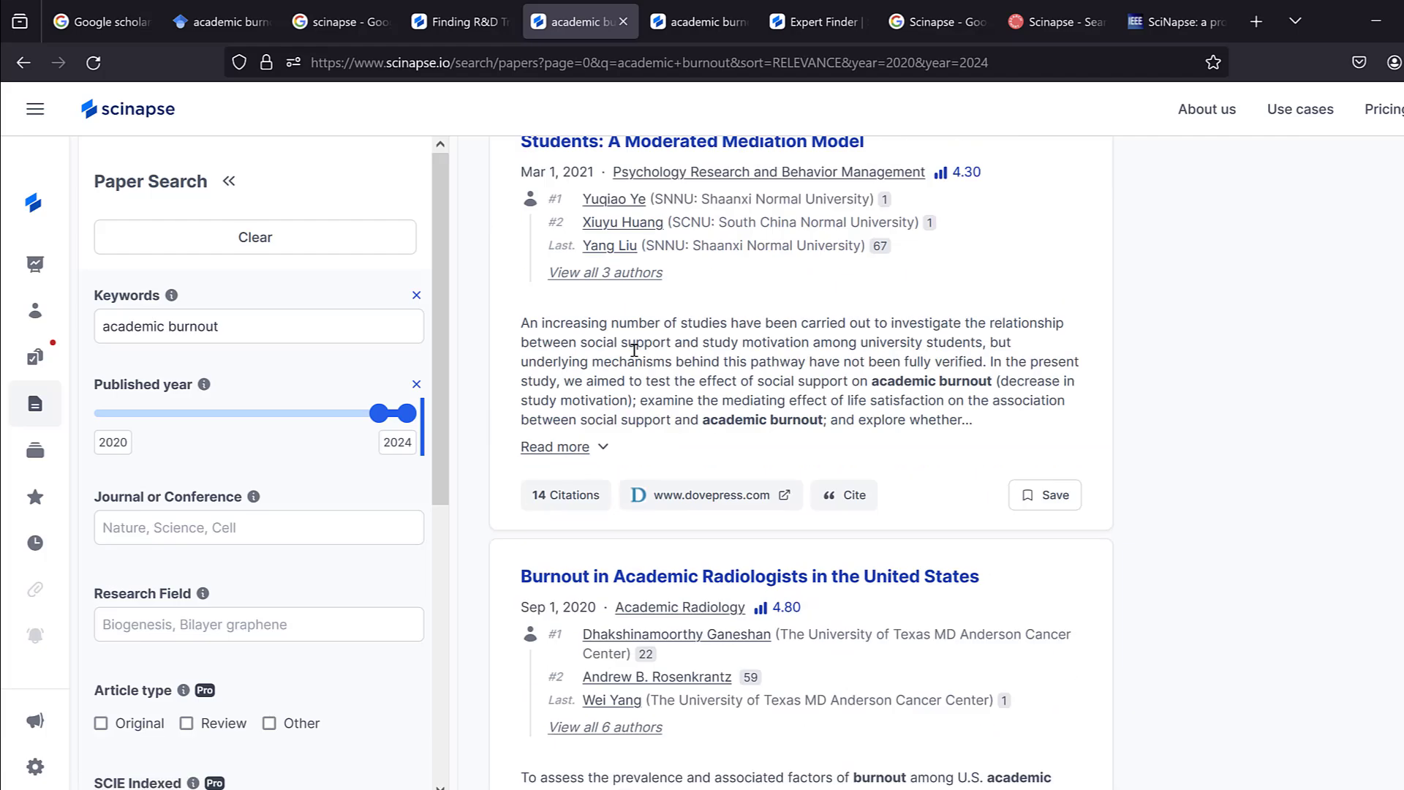
scroll(634, 356, "up", 10)
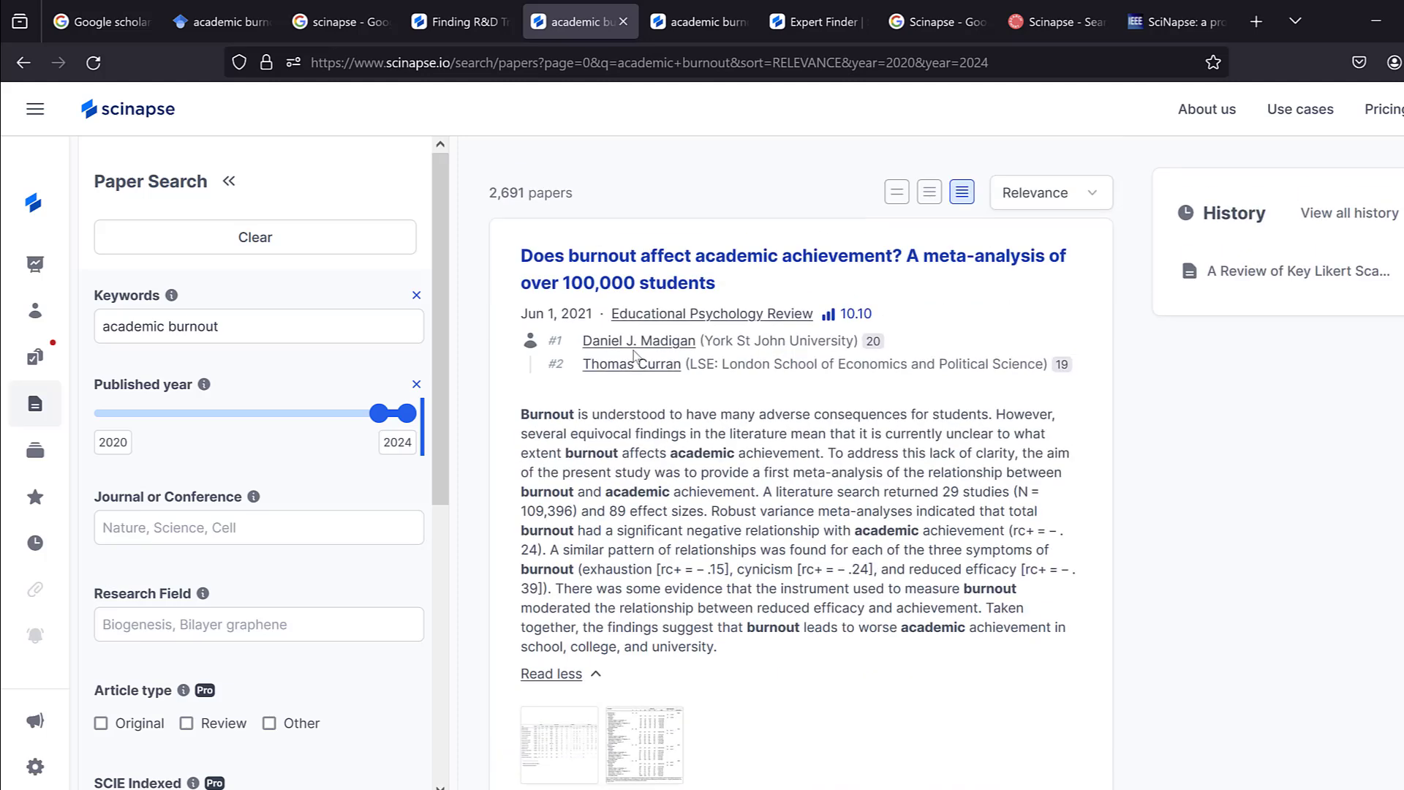
left_click(930, 192)
left_click(962, 192)
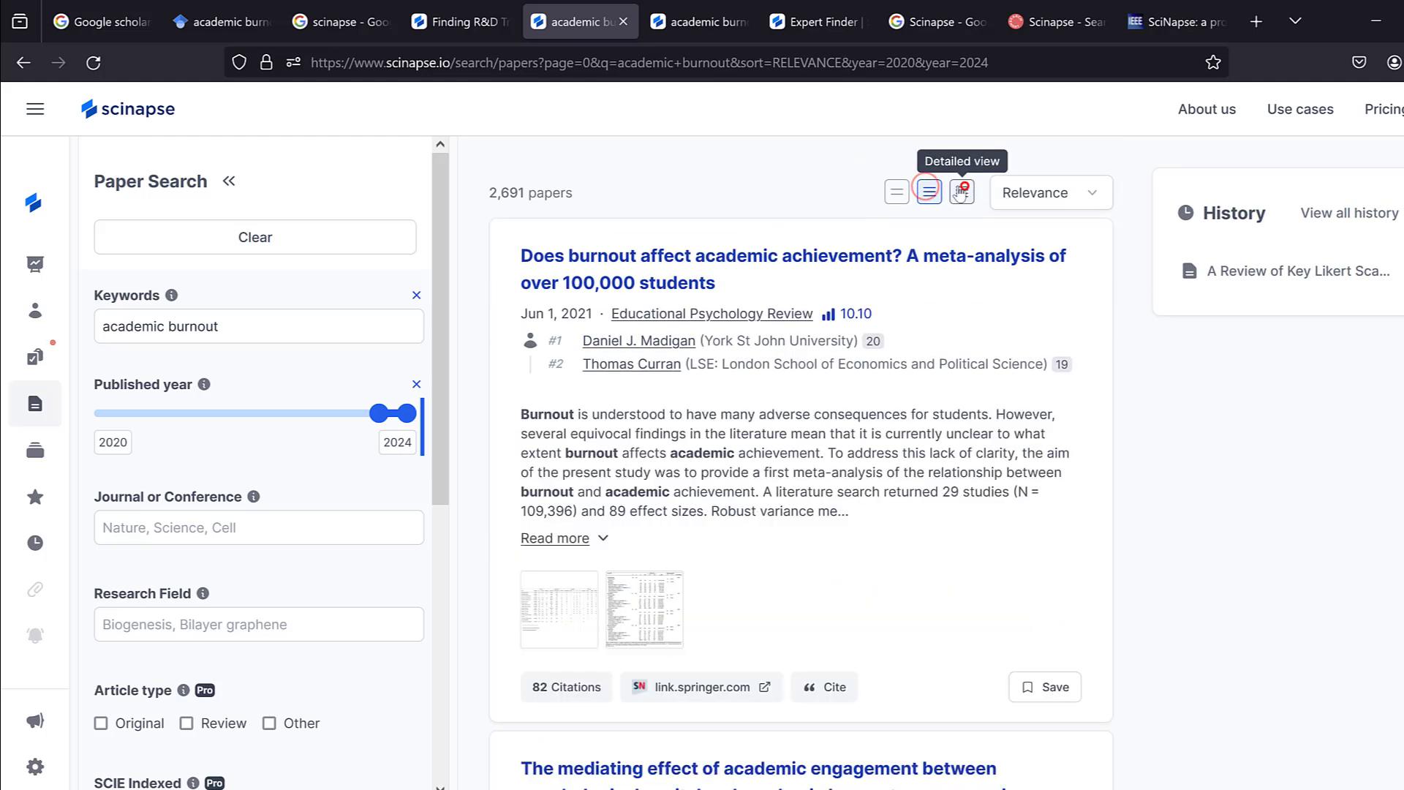
scroll(244, 224, "down", 2)
scroll(244, 225, "down", 5)
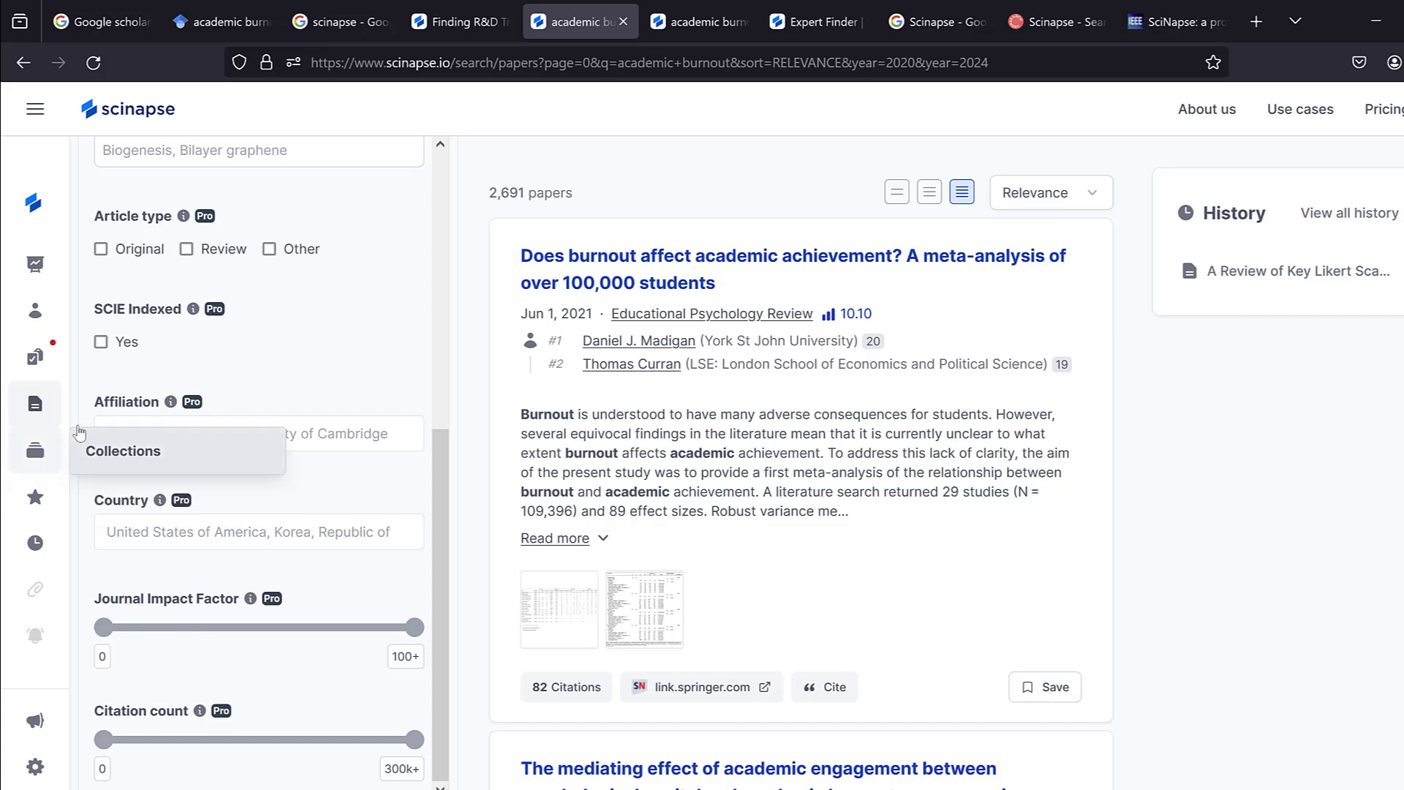
Open Collections and view the empty Reading List, keeping the citation-count sort order.
left_click(36, 465)
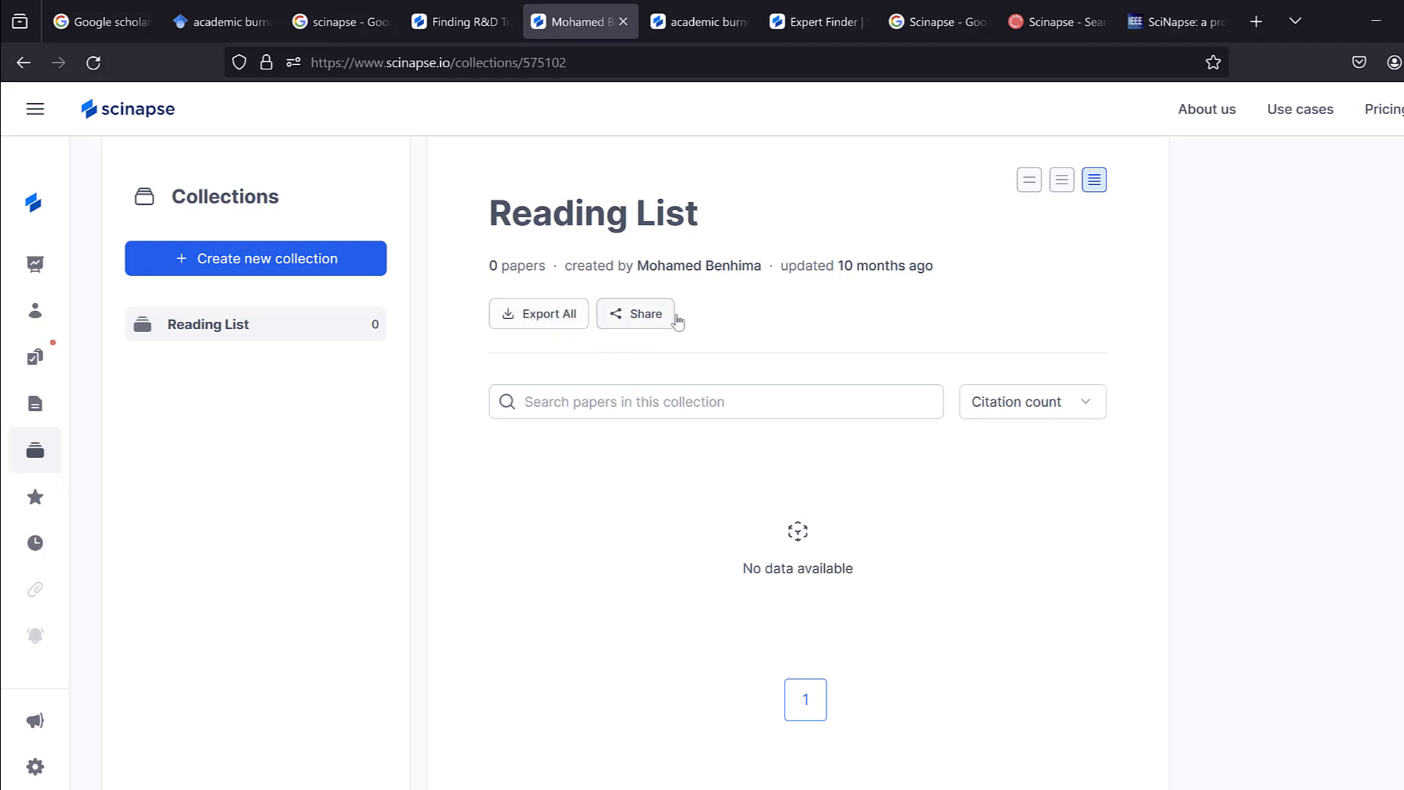
left_click(1071, 406)
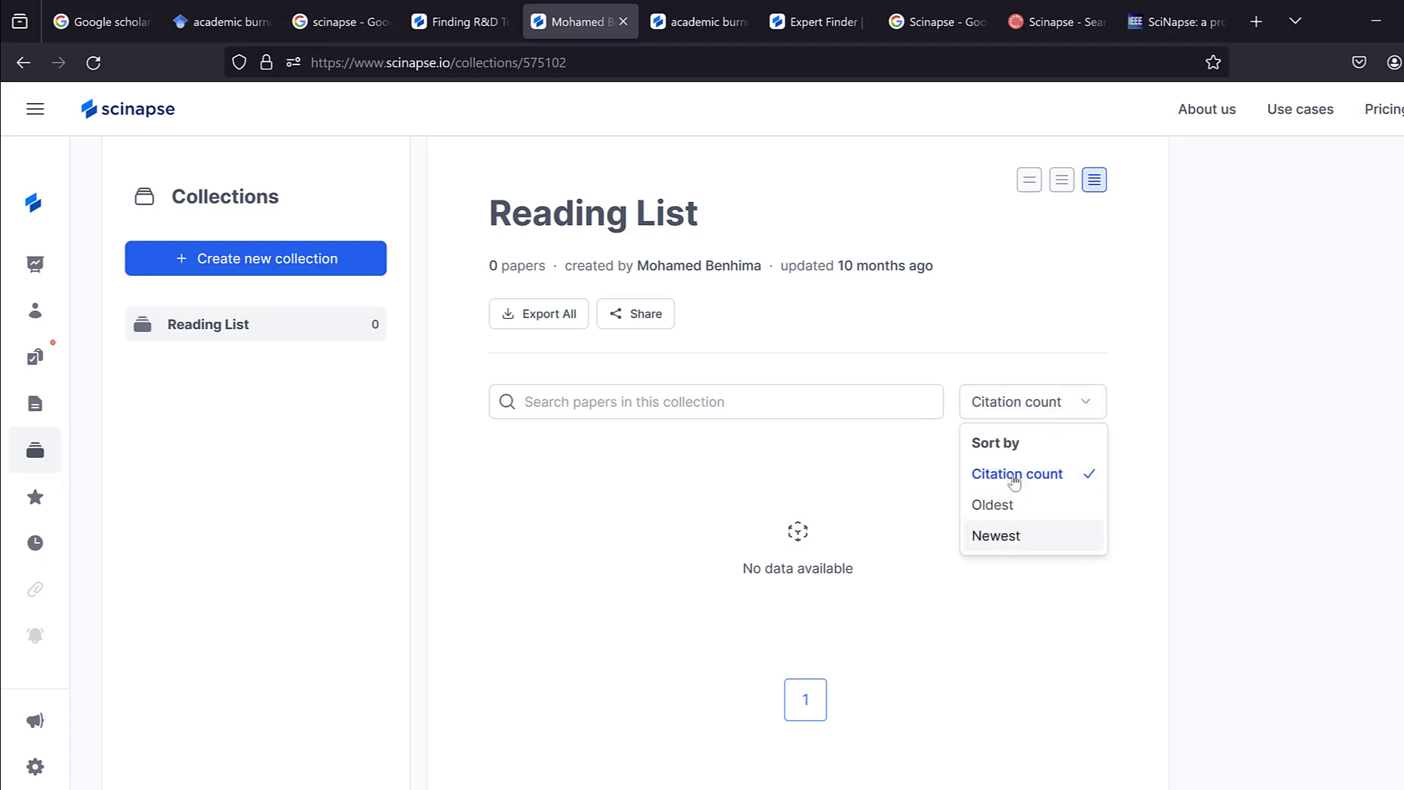
left_click(531, 319)
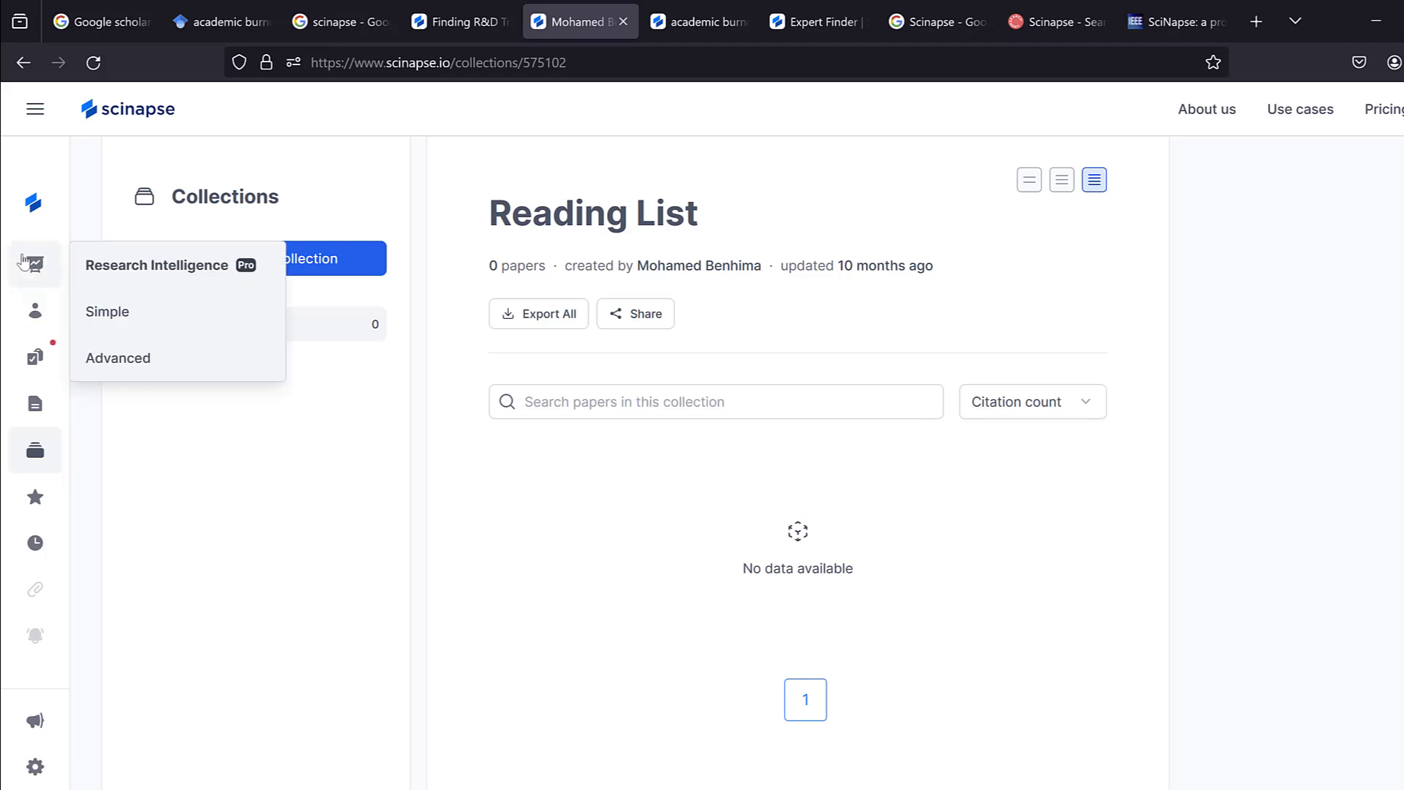
Try an Analytic Research Insights search for 'Ai', then go to Expert Finder and the Google tab.
left_click(32, 208)
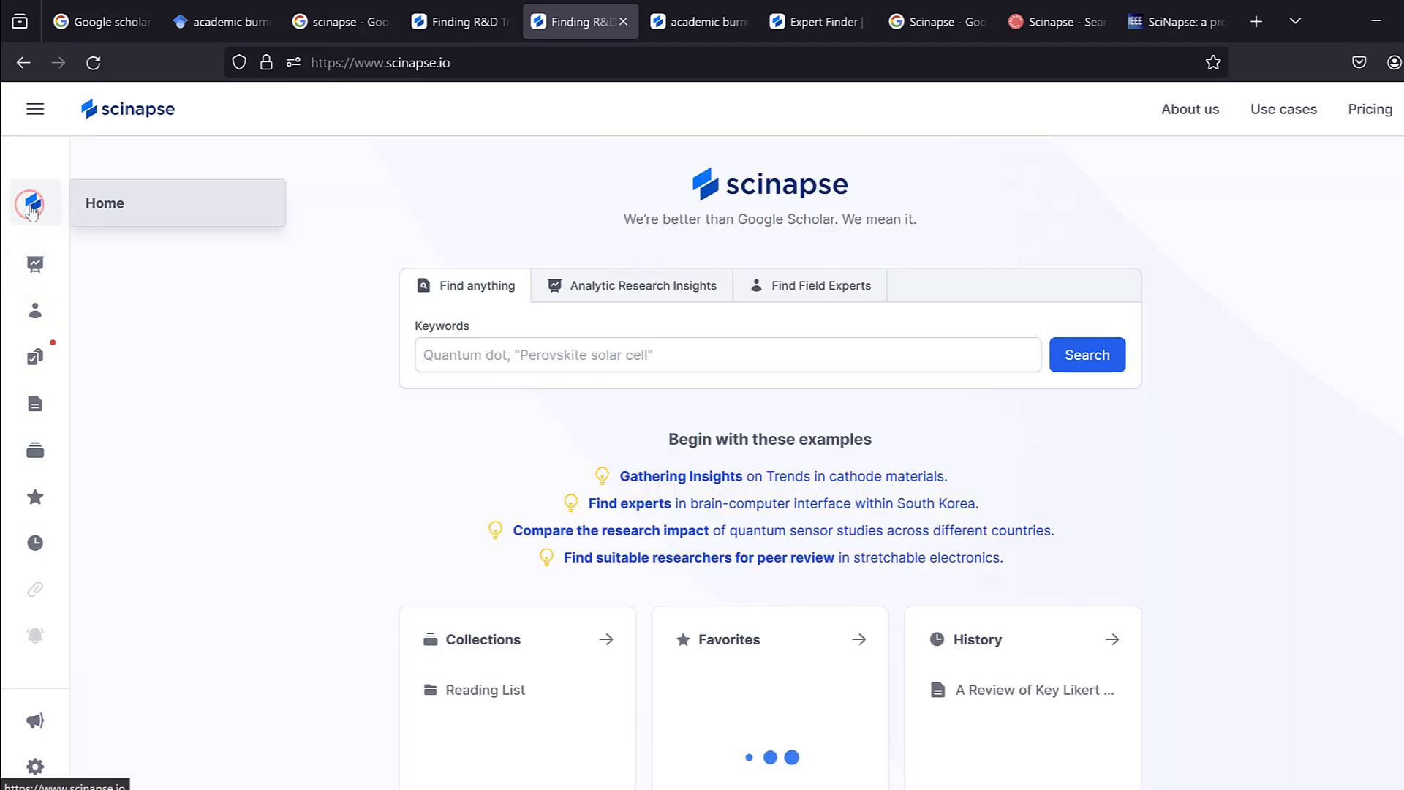
left_click(647, 287)
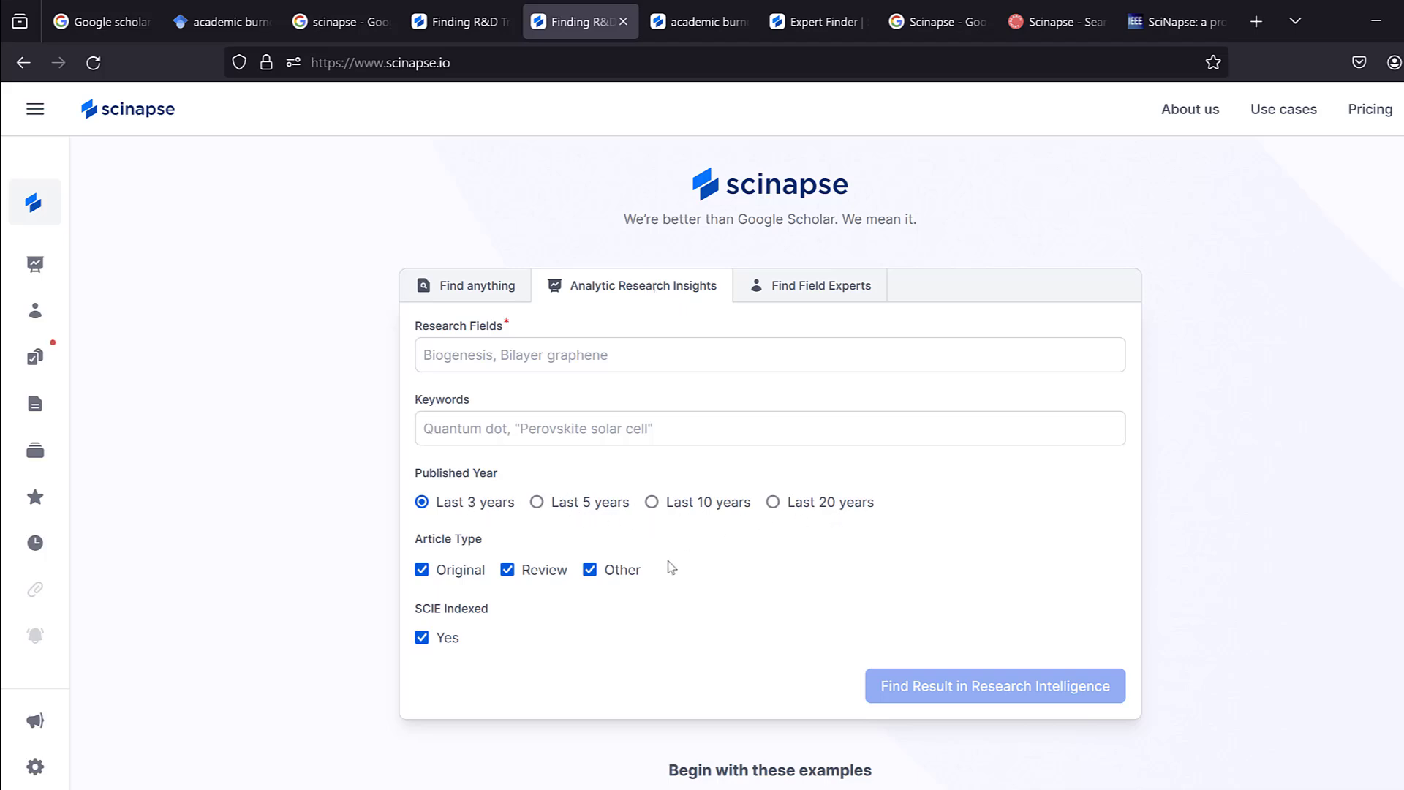
left_click(466, 428)
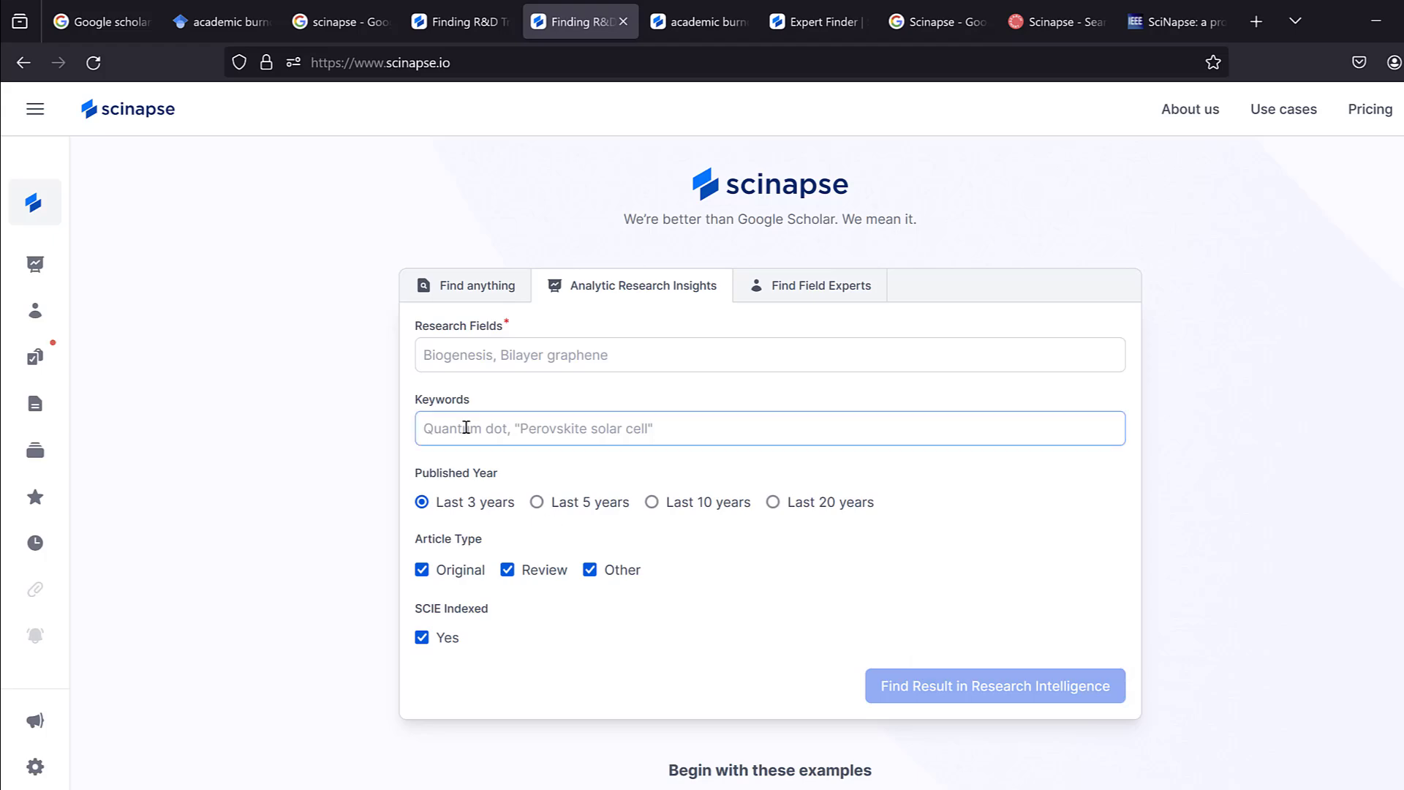
type("Ai systems")
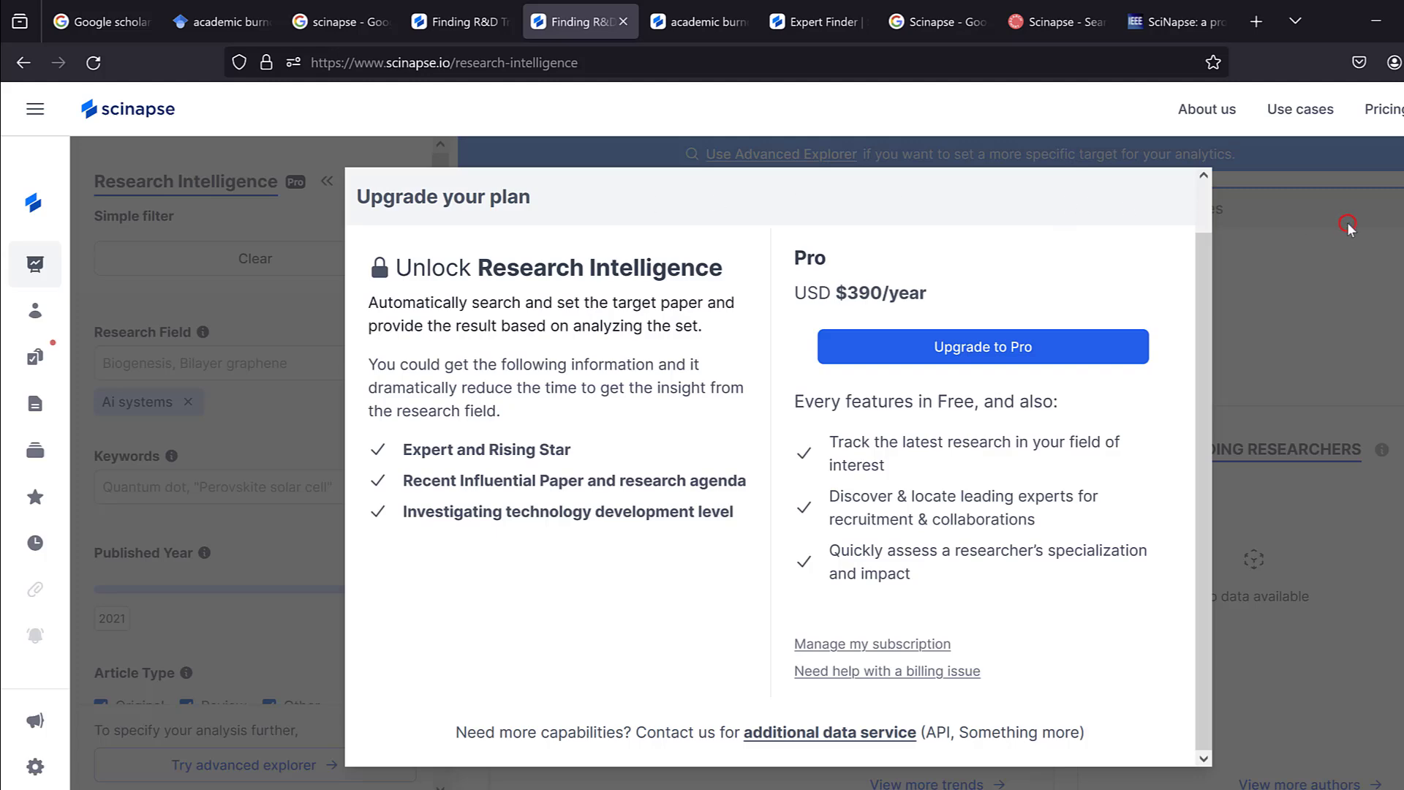
left_click(38, 315)
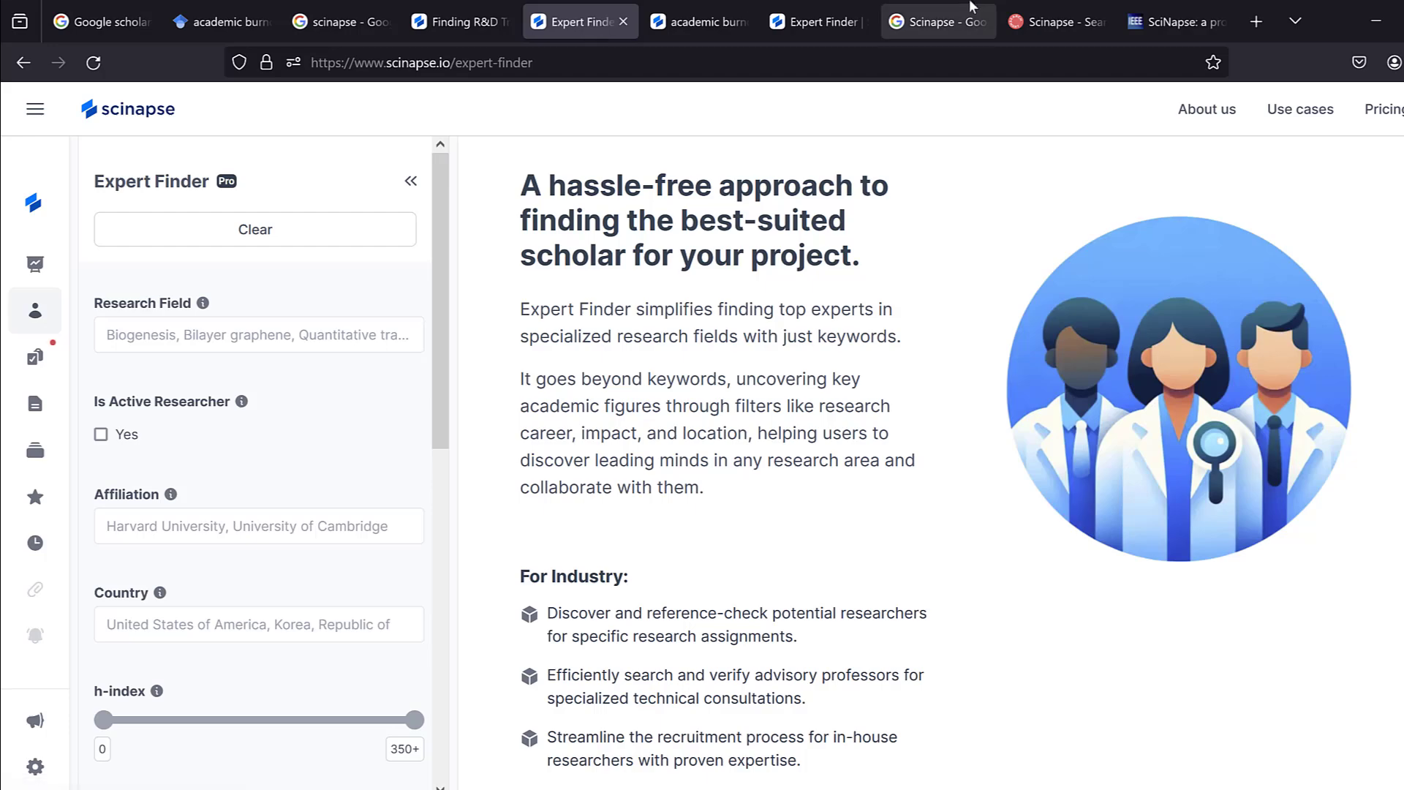
left_click(922, 10)
scroll(947, 268, "up", 6)
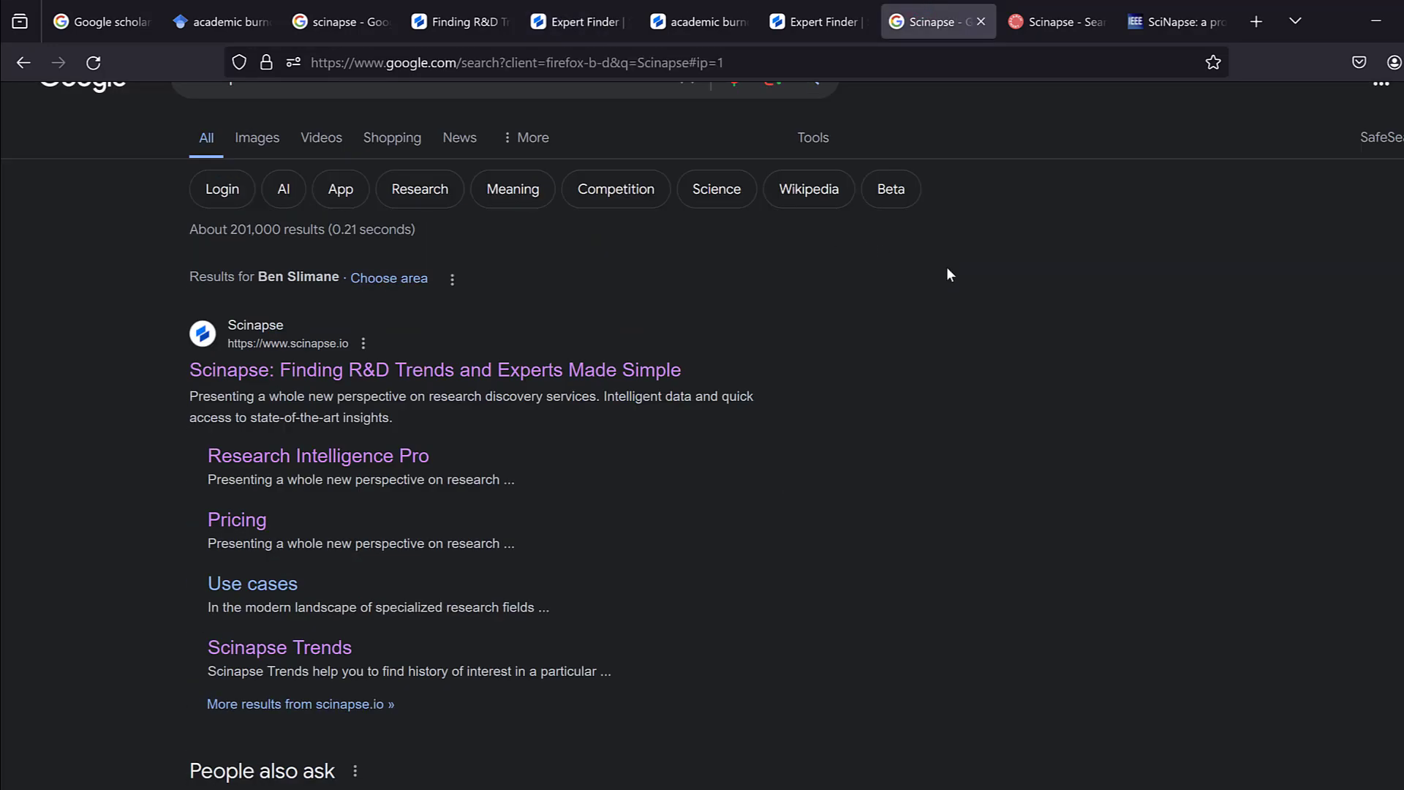